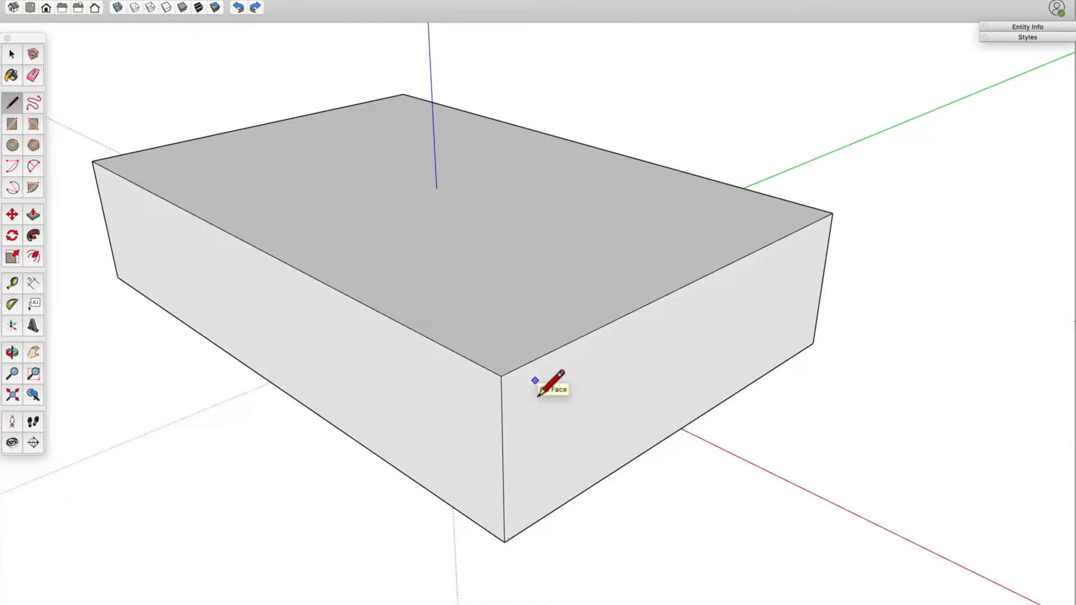
Draw a rectangle on the box's top face at its front corner and examine it from above and from the side
key(r)
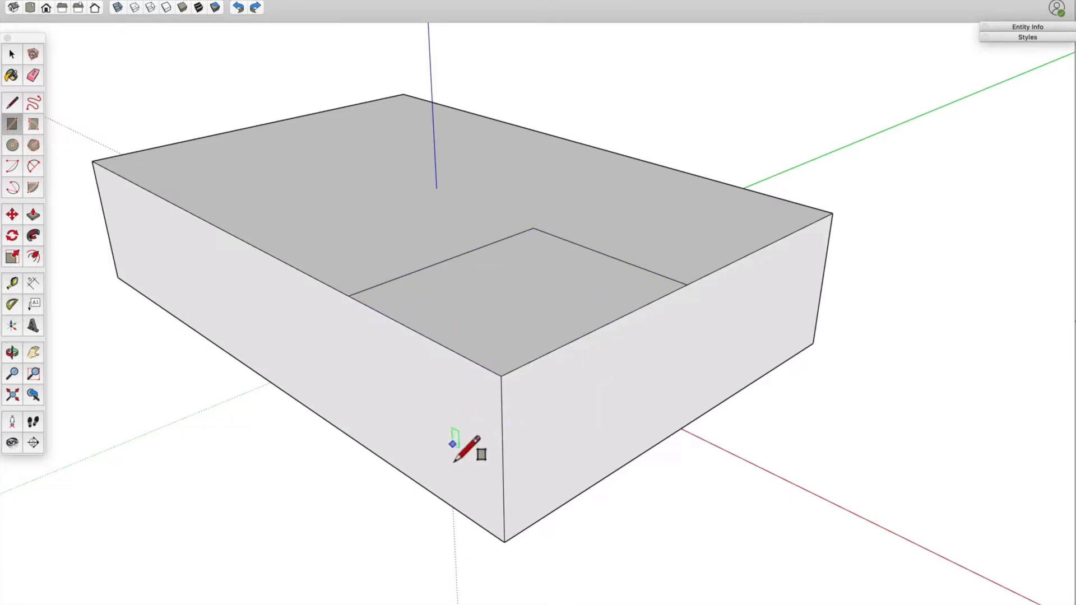
key(o)
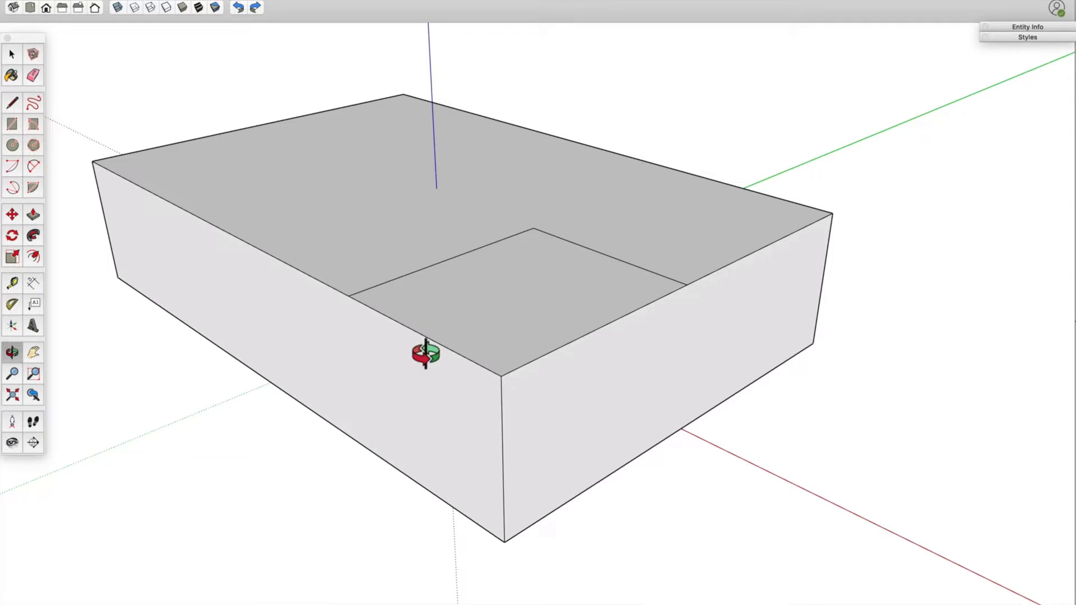
drag(426, 353, 706, 604)
key(r)
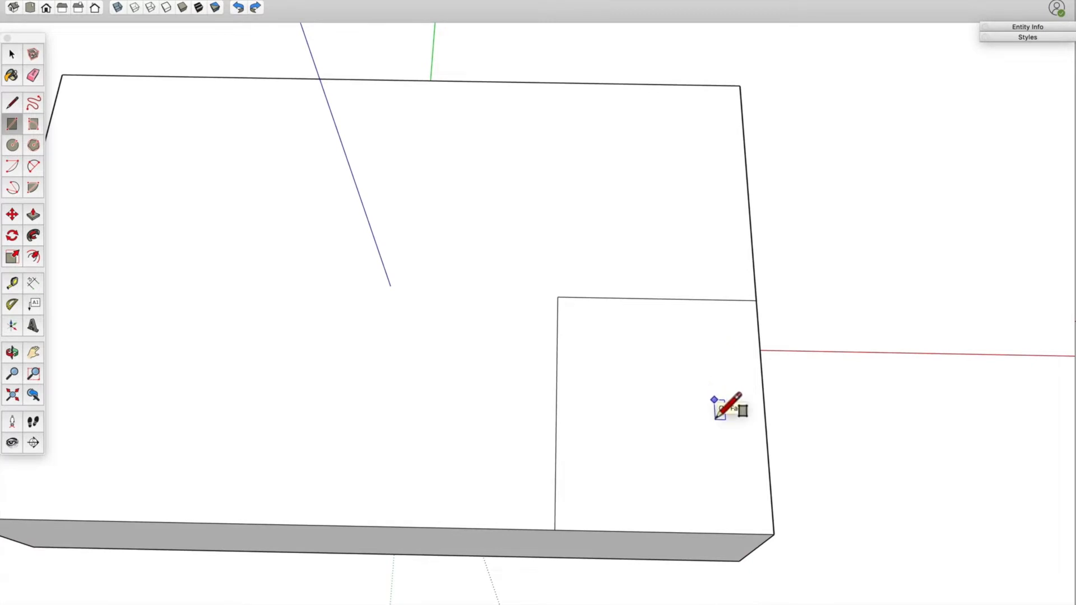
scroll(720, 414, down, 3)
key(o)
drag(507, 368, 519, 439)
key(r)
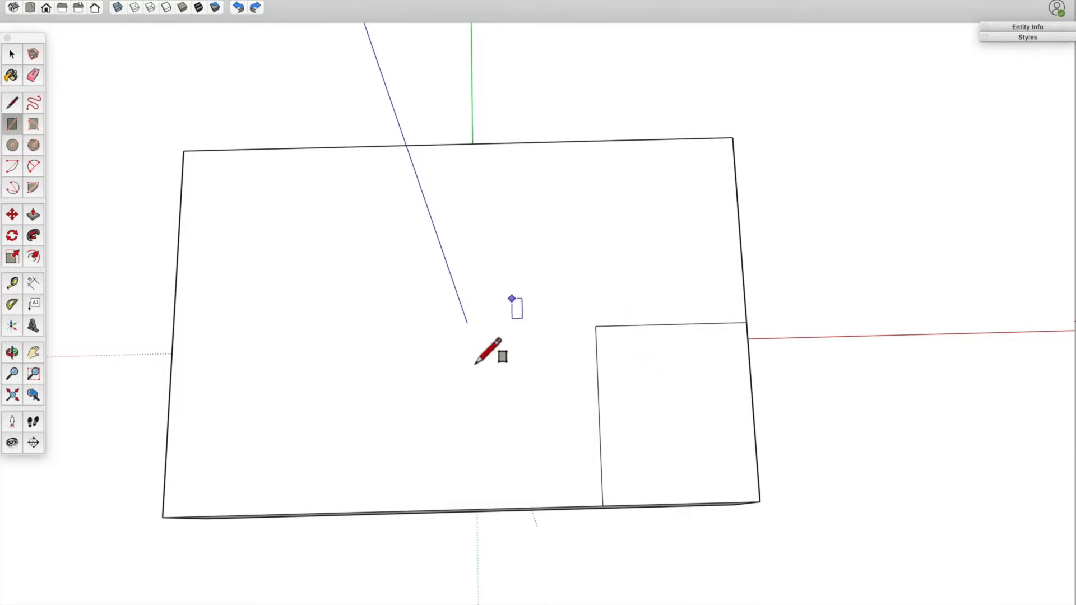
middle_drag(777, 548, 454, 163)
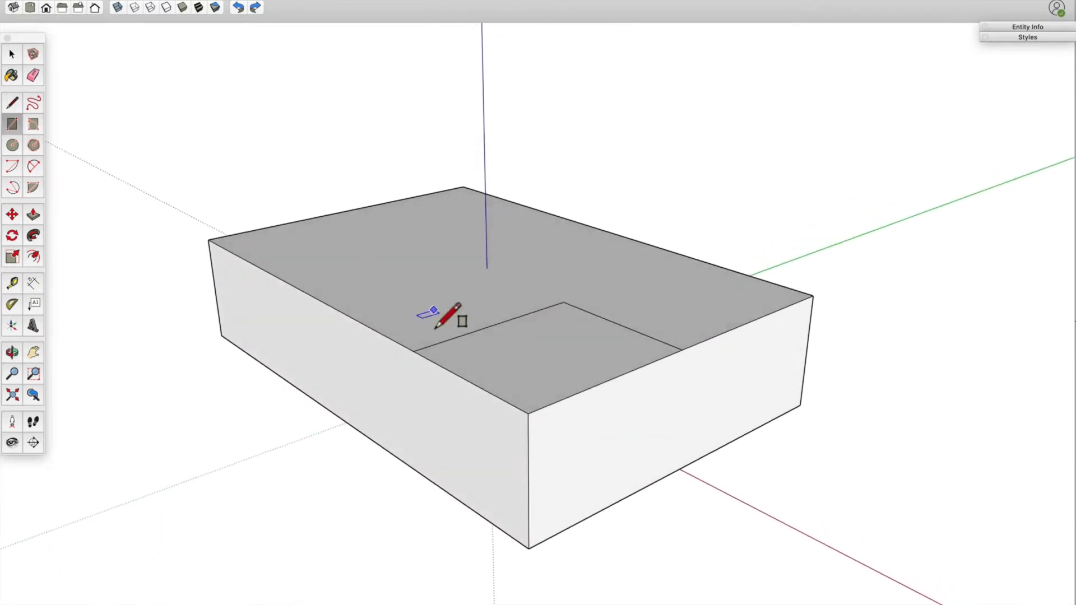
middle_drag(578, 417, 595, 418)
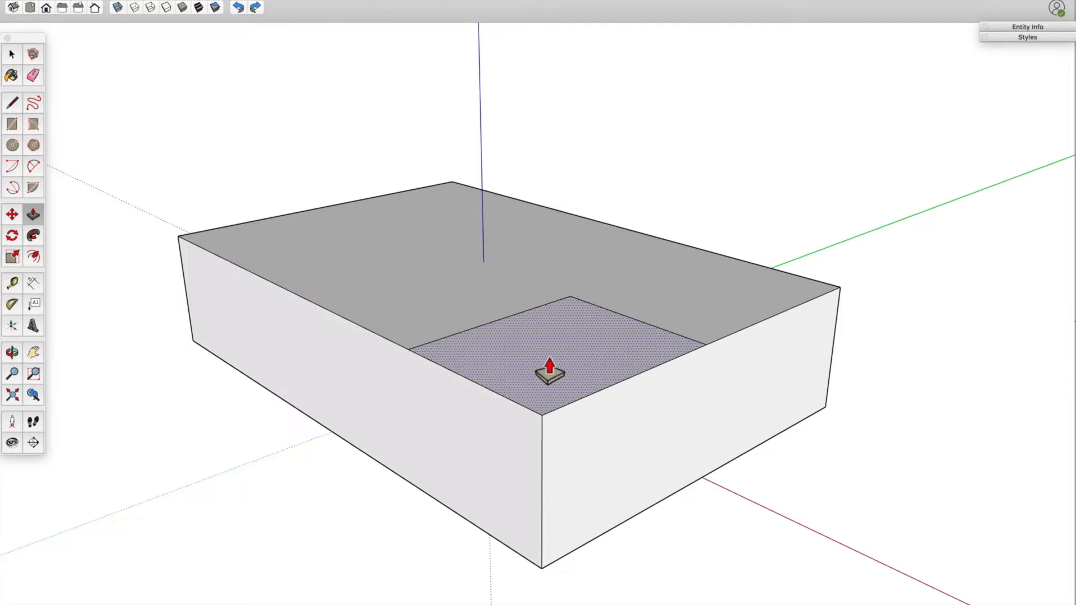
Pull the corner rectangle up into a block, and push it down through the box's full height to cut away the corner
drag(550, 370, 553, 255)
mouse_move(278, 459)
middle_down()
mouse_move(305, 512)
mouse_move(508, 584)
mouse_move(775, 553)
mouse_move(670, 521)
mouse_move(253, 501)
mouse_move(24, 445)
mouse_move(260, 439)
mouse_move(414, 459)
mouse_move(372, 492)
mouse_move(300, 497)
mouse_move(269, 460)
middle_up()
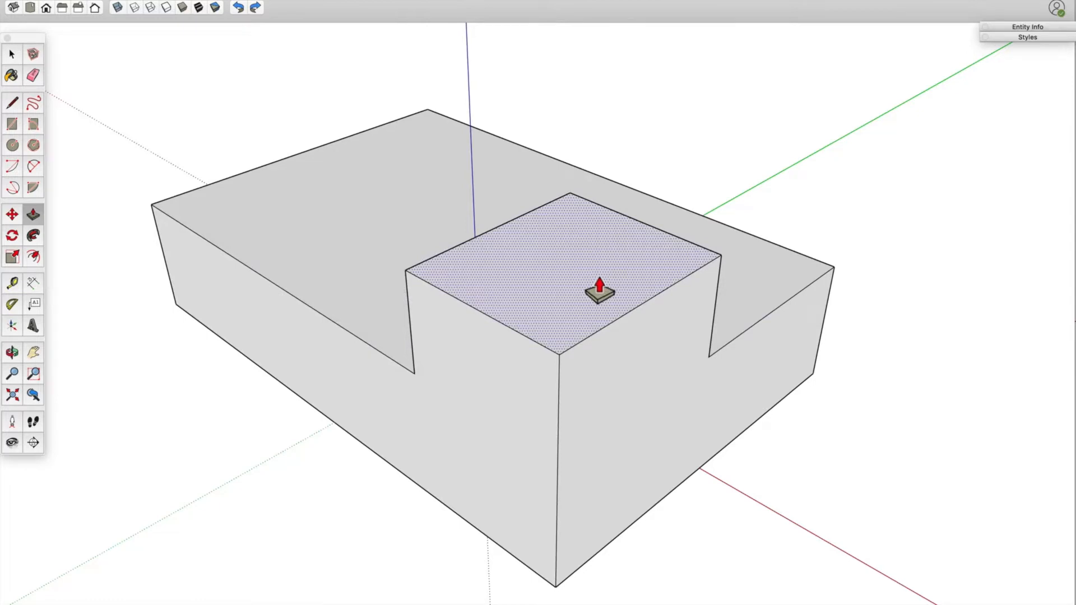
drag(592, 291, 577, 513)
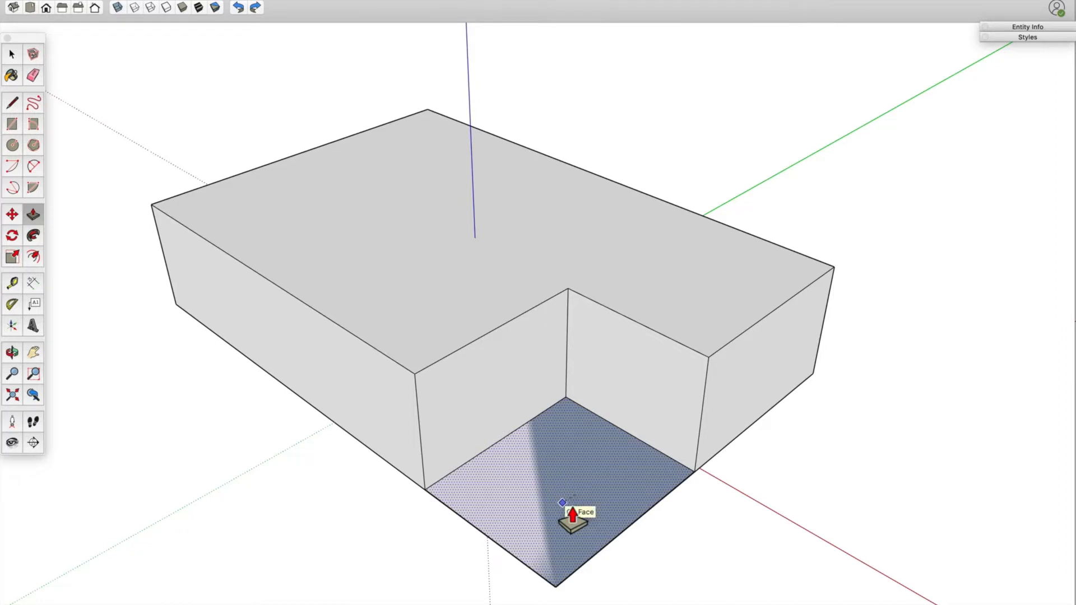
mouse_move(574, 414)
mouse_down()
mouse_move(566, 372)
mouse_move(549, 515)
mouse_up()
drag(552, 511, 553, 511)
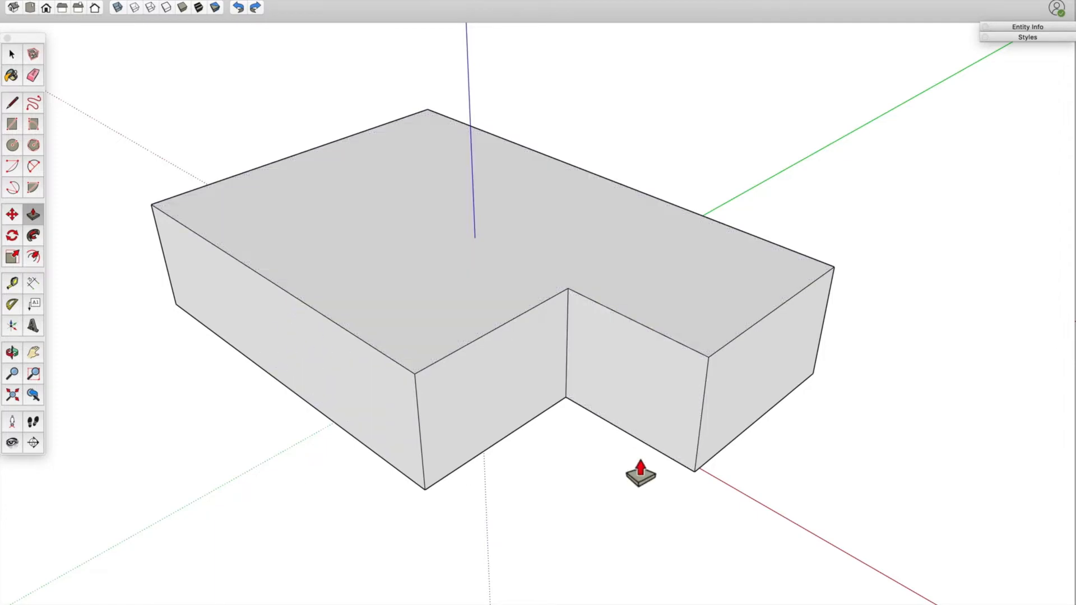
Raise the L-shaped top face slightly and pull the left arm's end face outward with Push/Pull
click(446, 286)
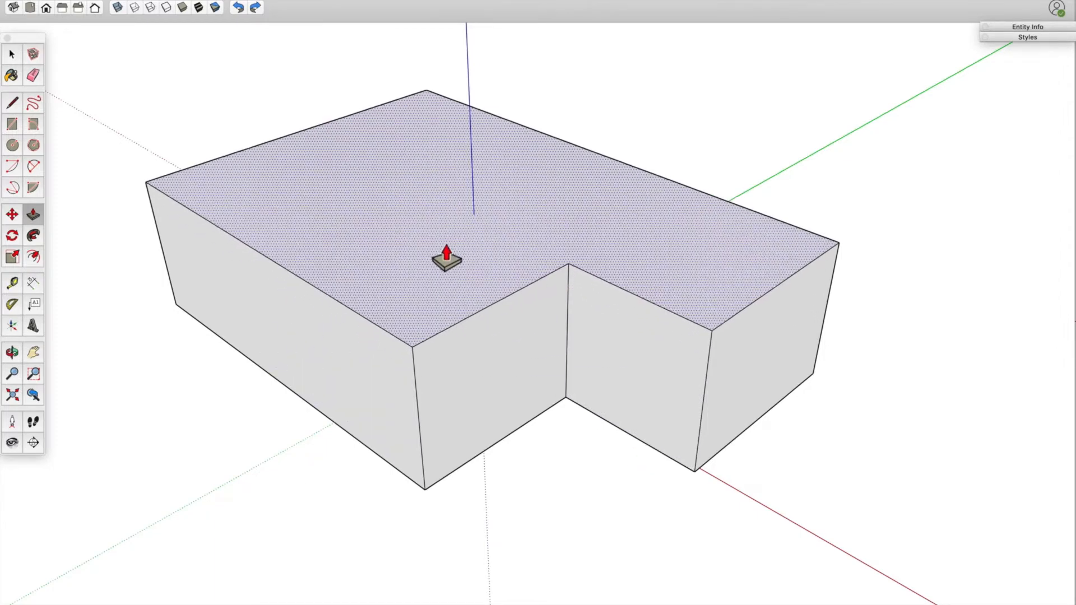
click(439, 245)
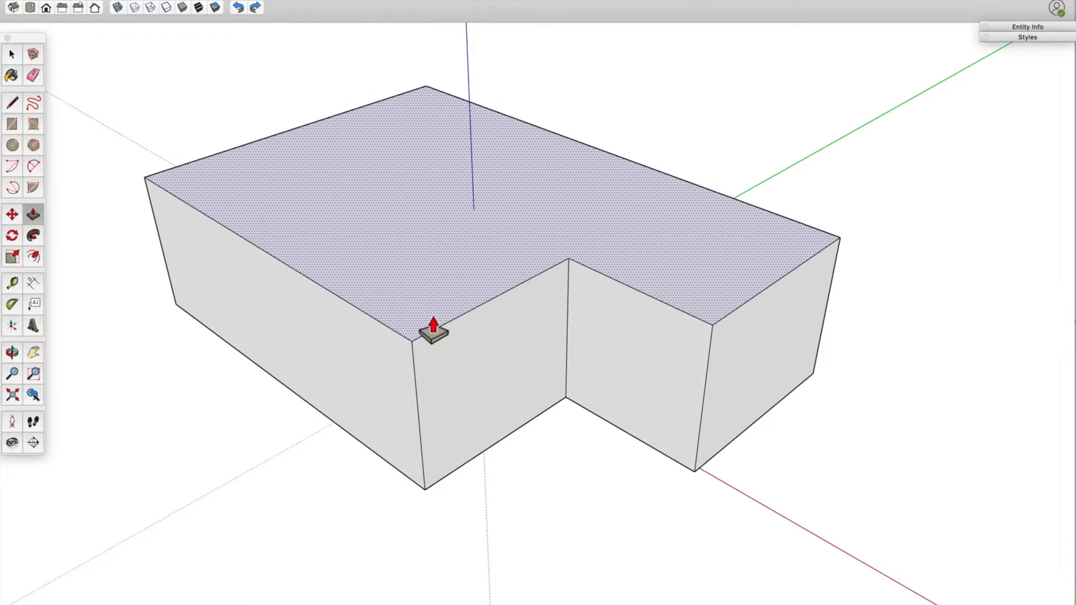
click(334, 384)
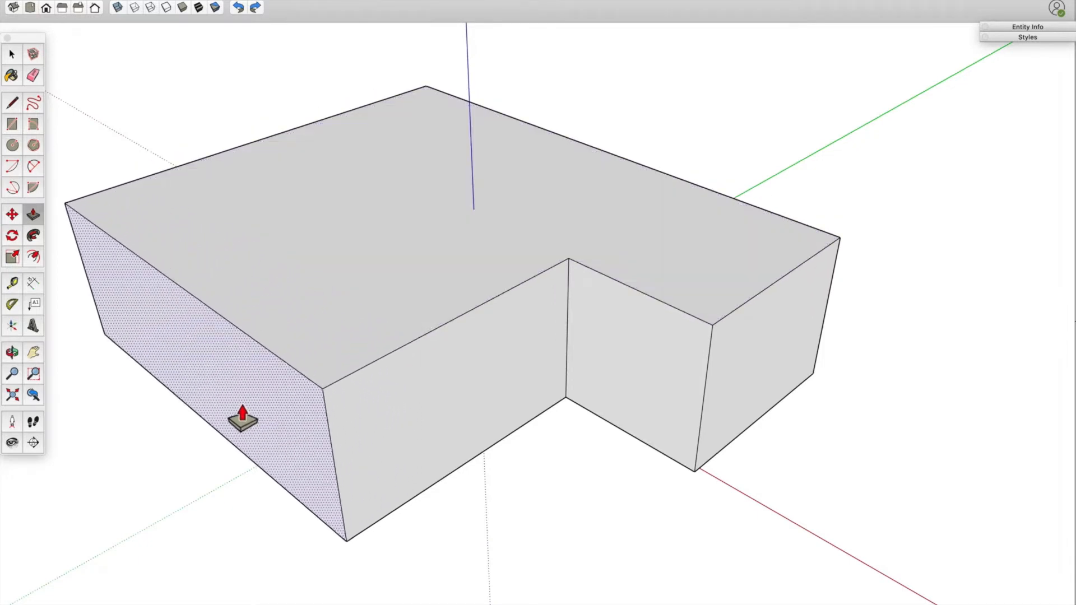
click(224, 427)
Push the left arm's notch face inward and pull the right arm's end face outward
click(424, 434)
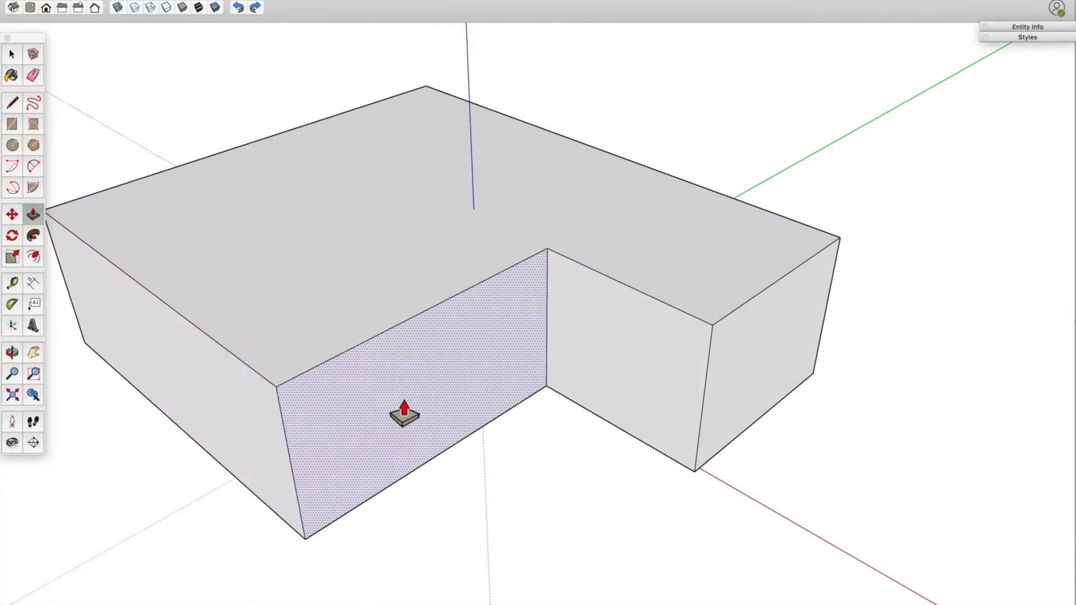
click(348, 380)
click(763, 409)
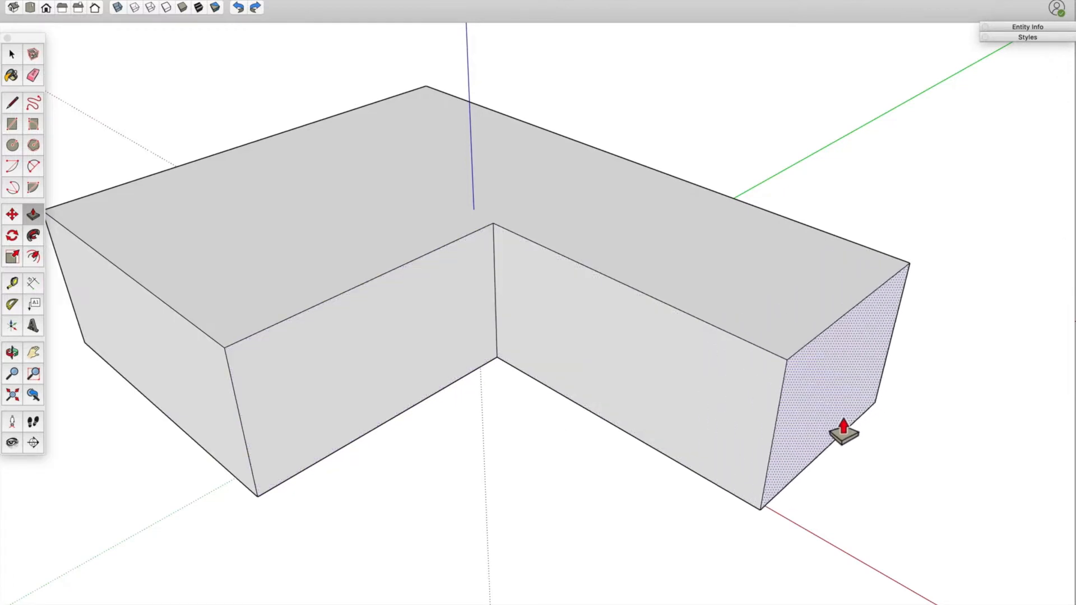
click(882, 445)
Pull the left arm's end face and both inner notch faces outward with Push/Pull
click(763, 442)
click(722, 461)
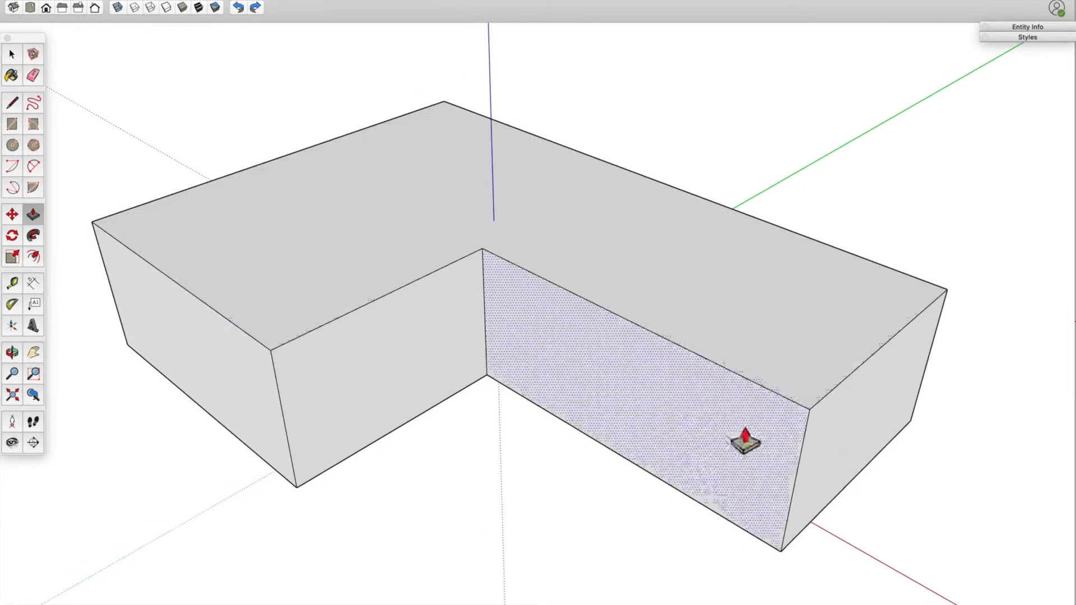
middle_drag(746, 439, 696, 432)
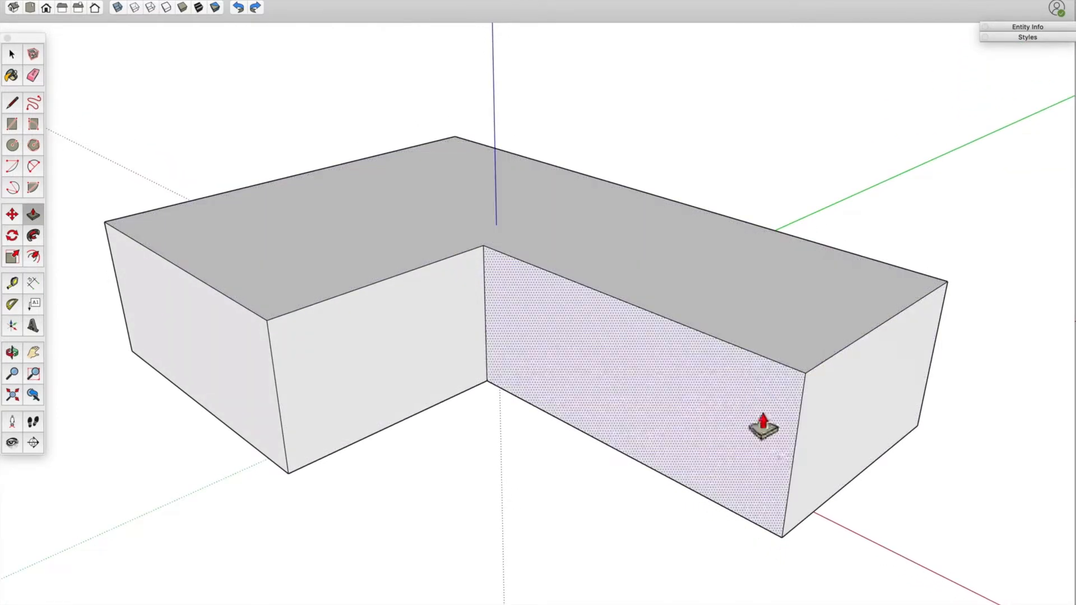
click(226, 378)
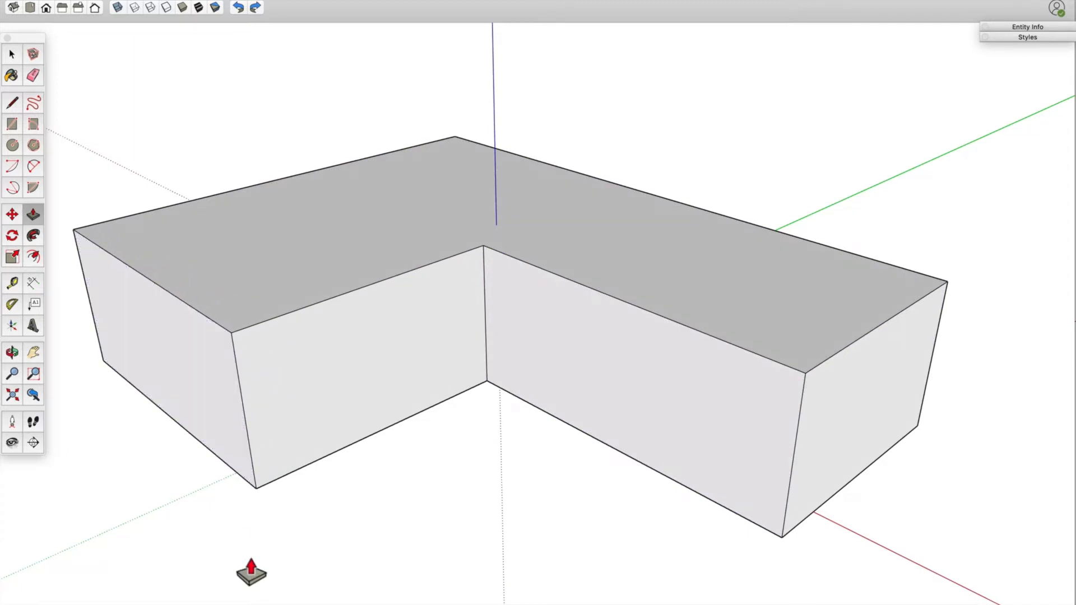
drag(377, 431, 413, 458)
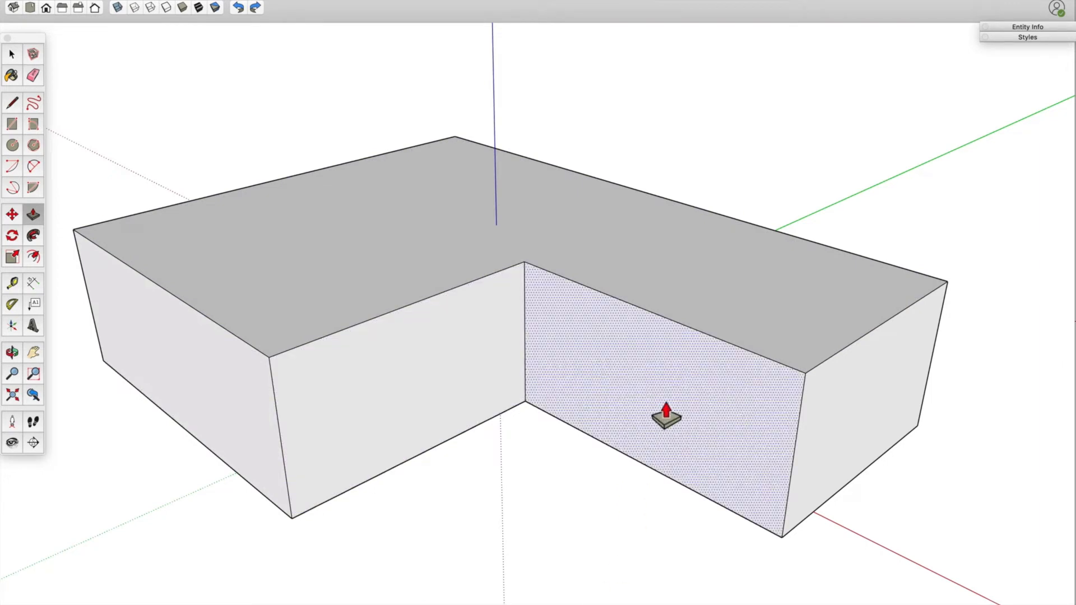
drag(666, 416, 644, 425)
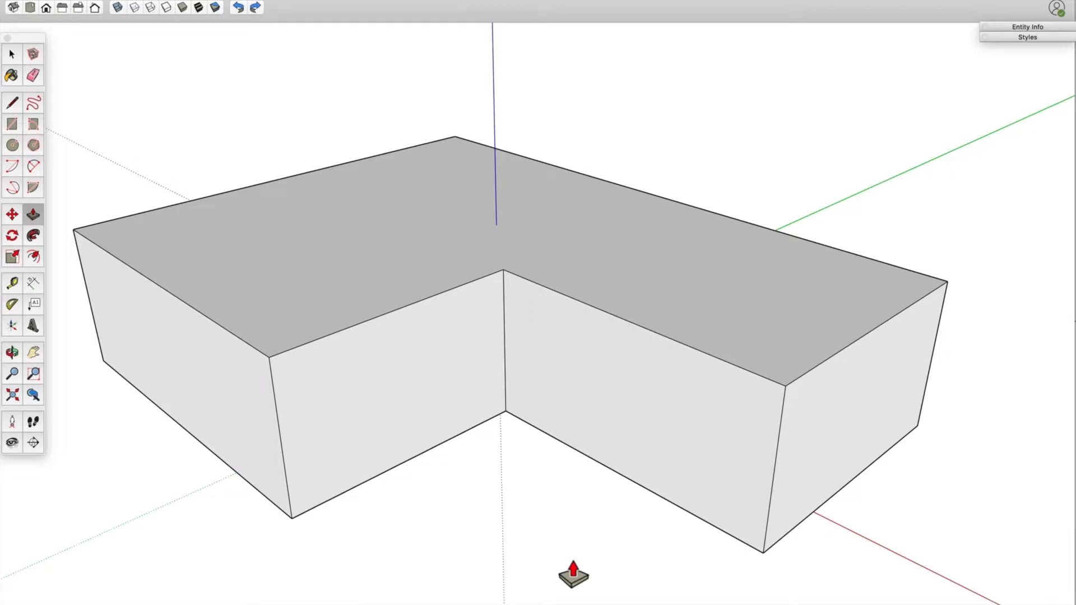
Draw a circle centred on the right arm's inner notch face, aligned with its top and side edge midpoints
key(c)
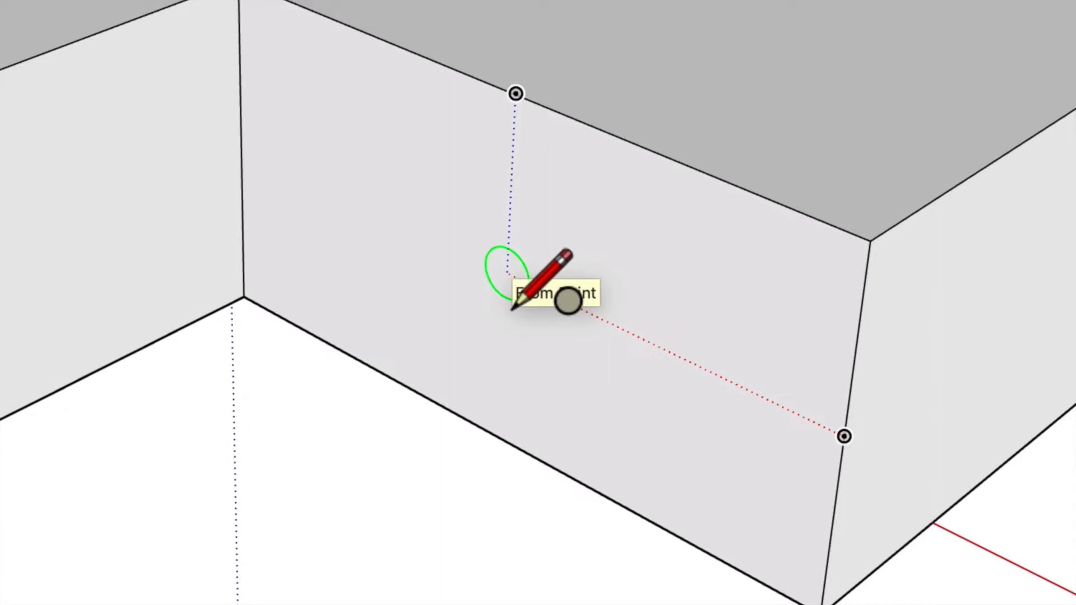
click(507, 273)
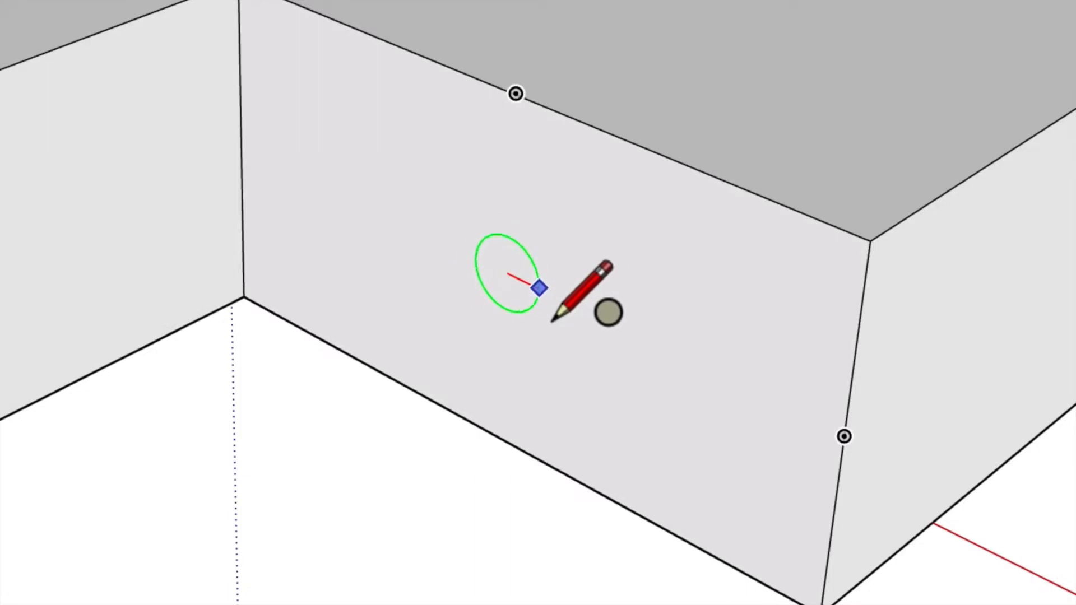
key(Escape)
click(507, 273)
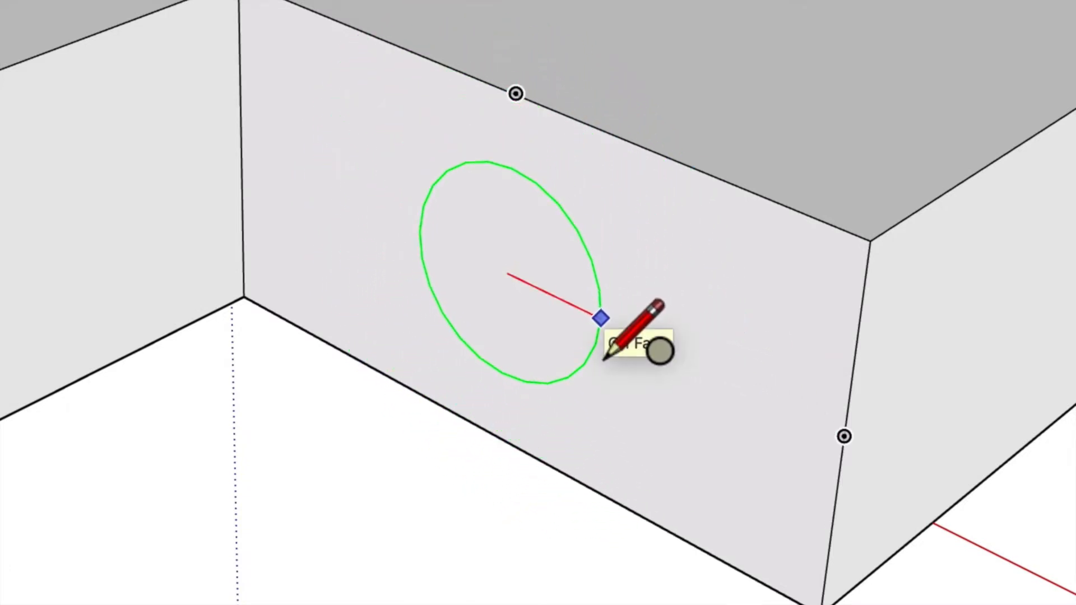
click(604, 358)
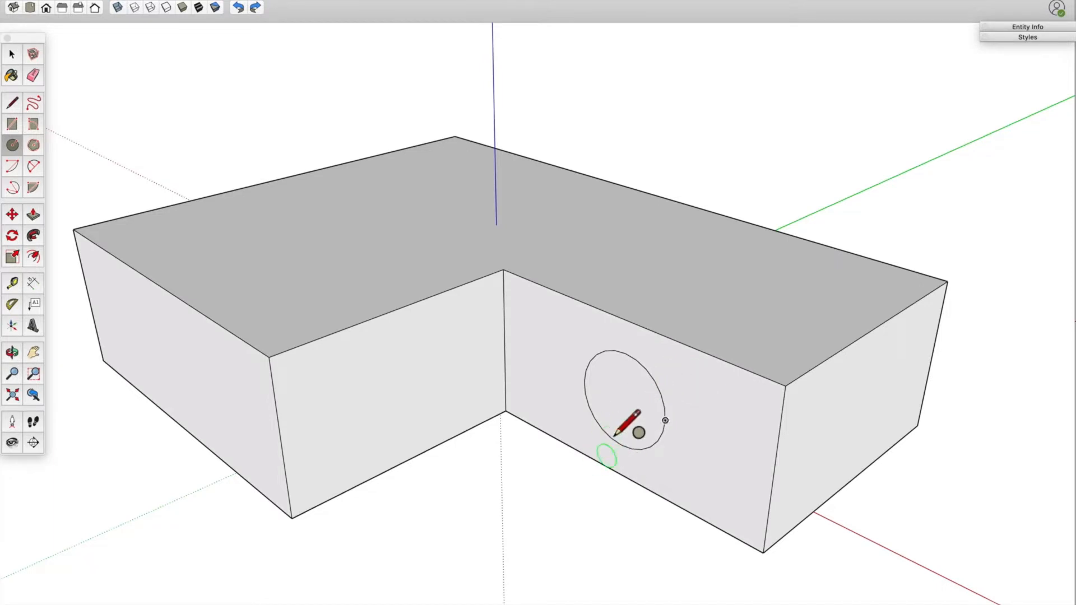
Extrude the circle outward into a cylinder and extend it to align with the left arm's end face
key(p)
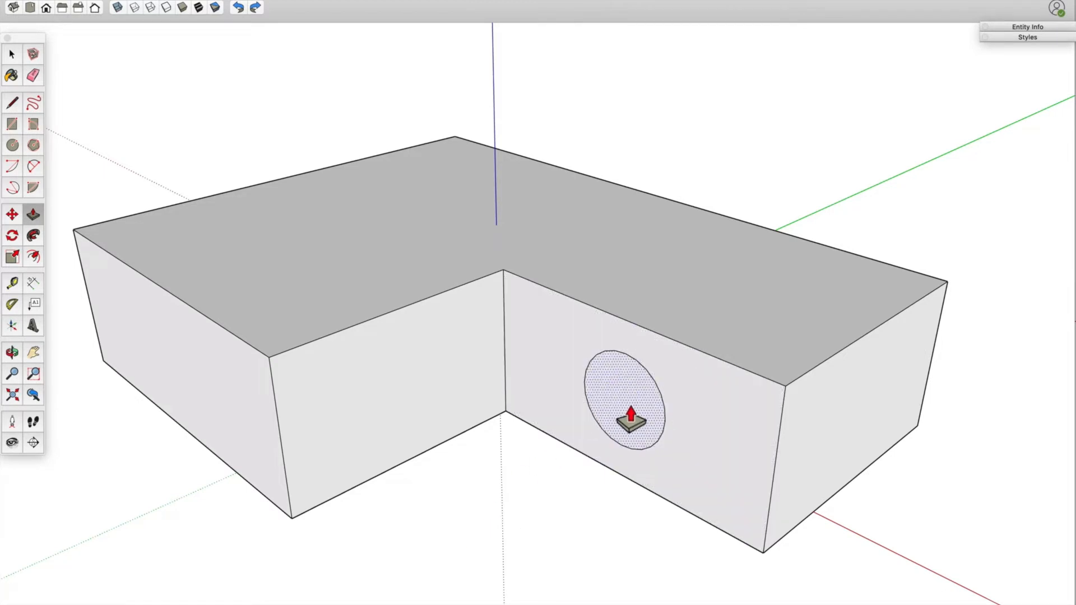
drag(631, 417, 505, 535)
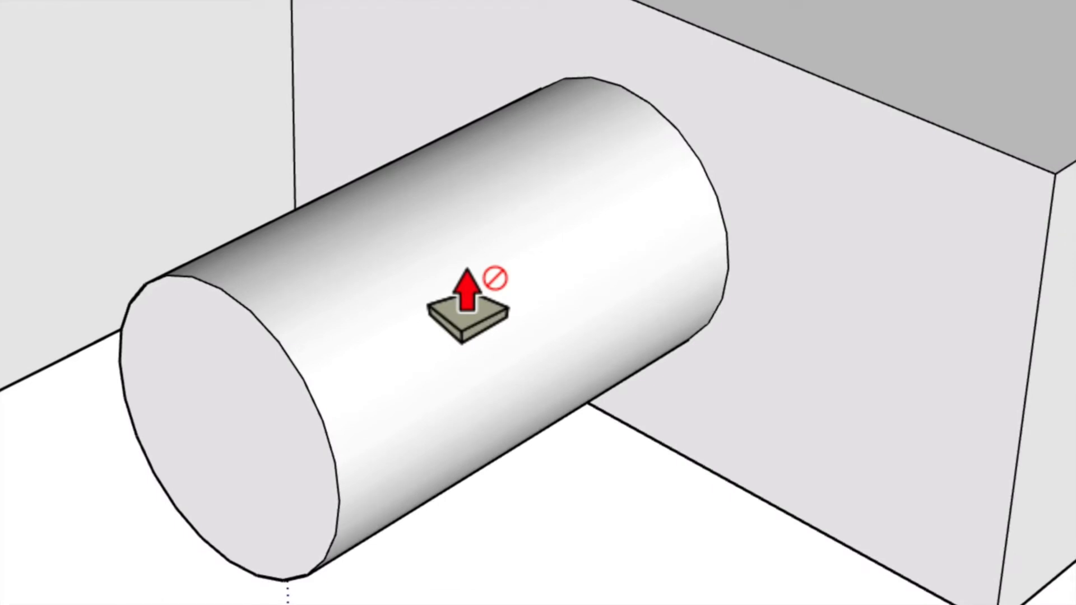
click(504, 283)
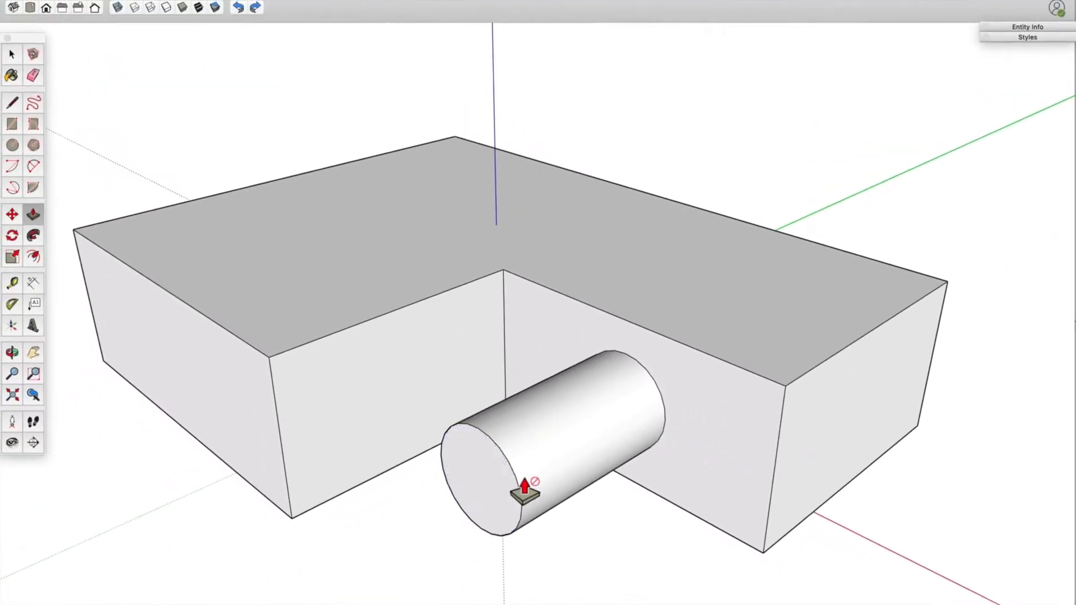
drag(492, 493, 203, 402)
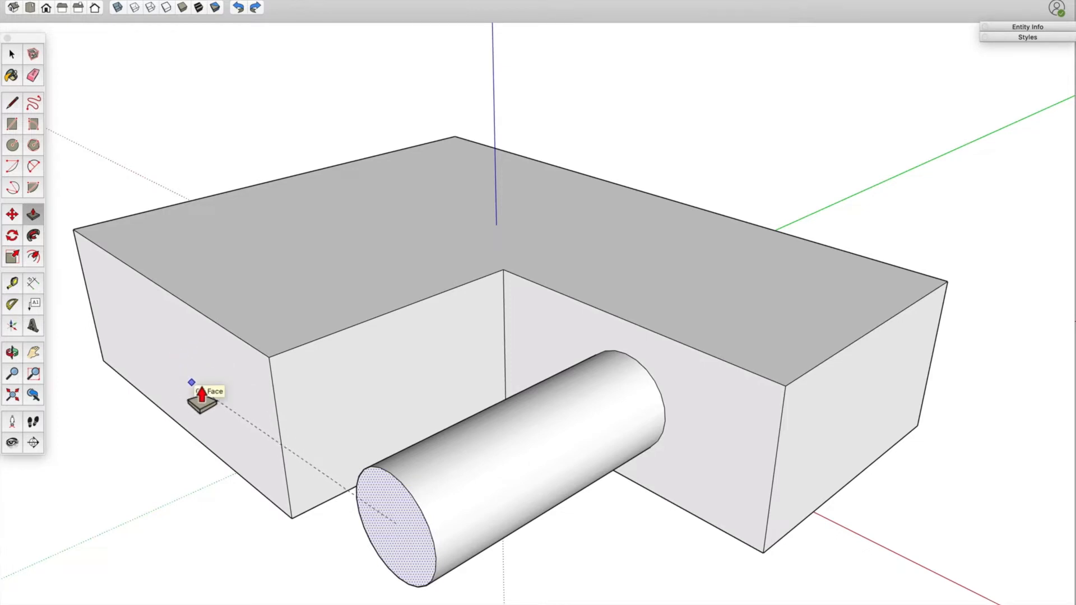
click(201, 402)
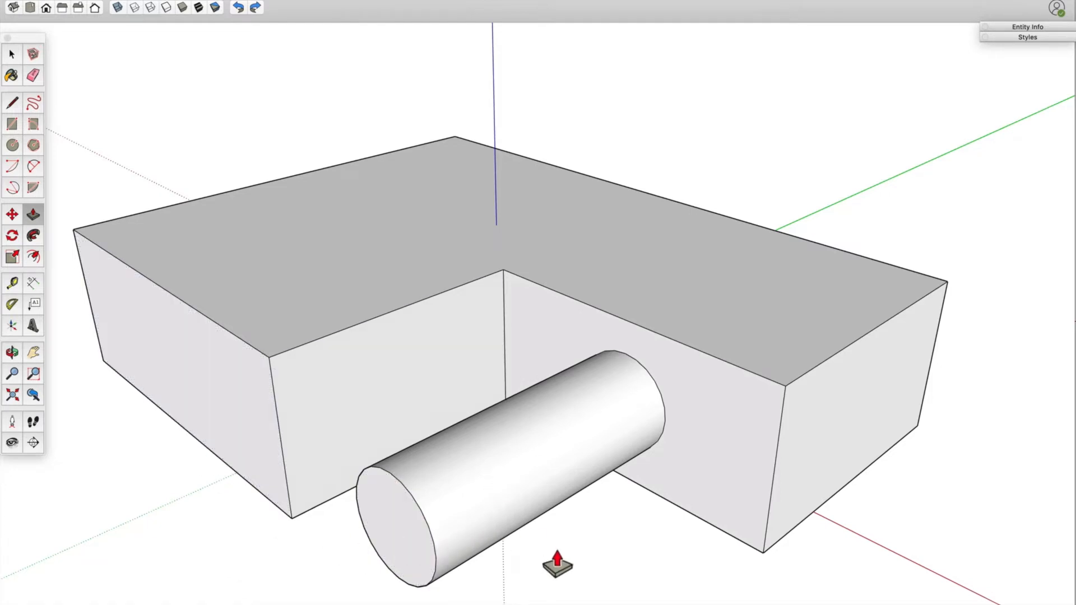
Push the cylinder's end face back to align with the midpoint of the left arm's upper notch edge
key(o)
drag(552, 567, 591, 567)
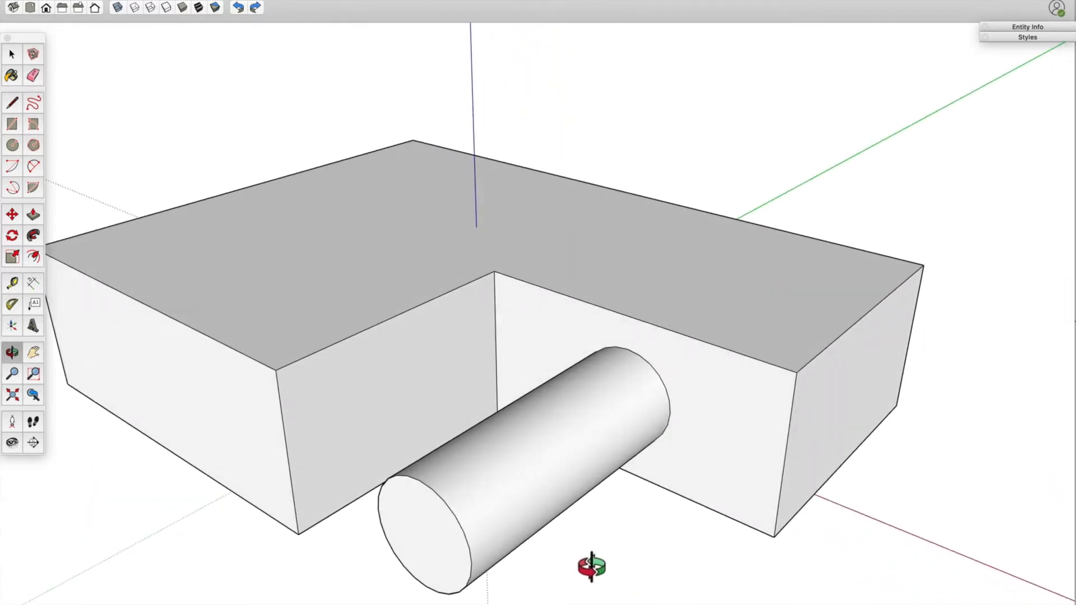
key(p)
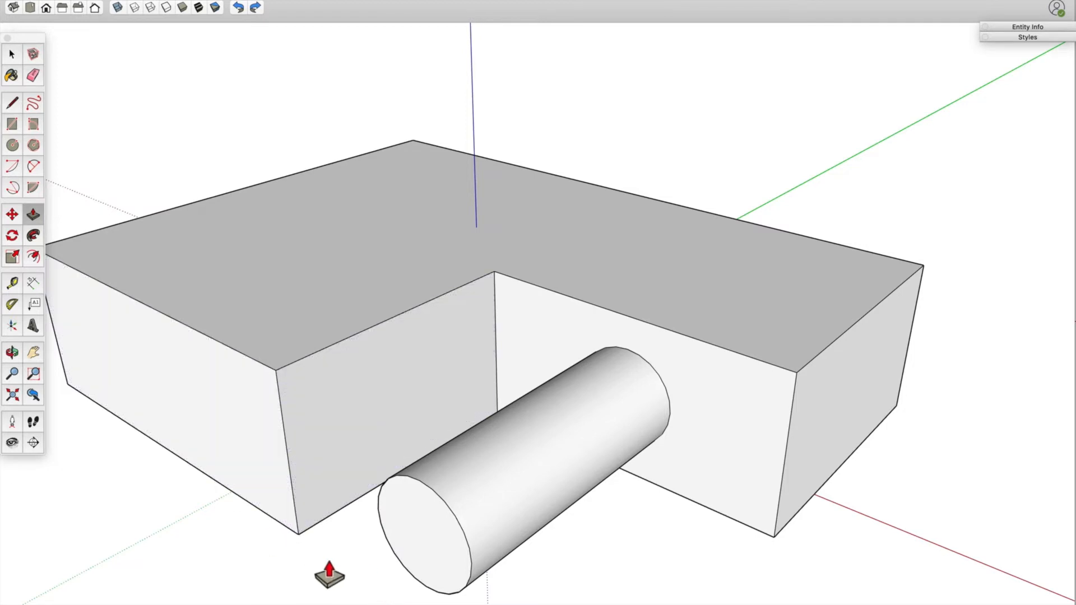
drag(440, 543, 506, 451)
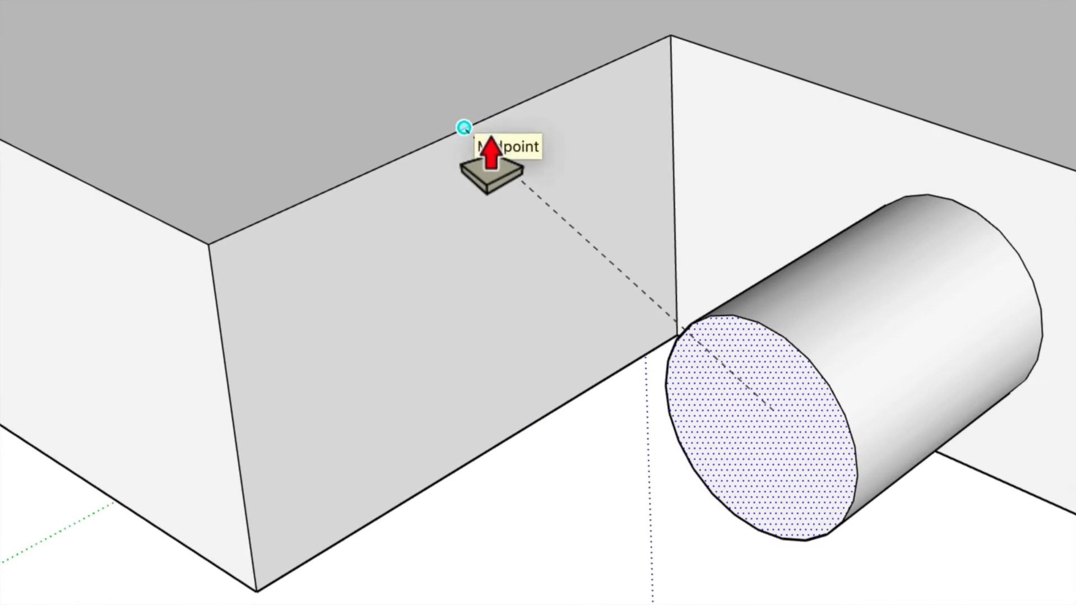
click(488, 168)
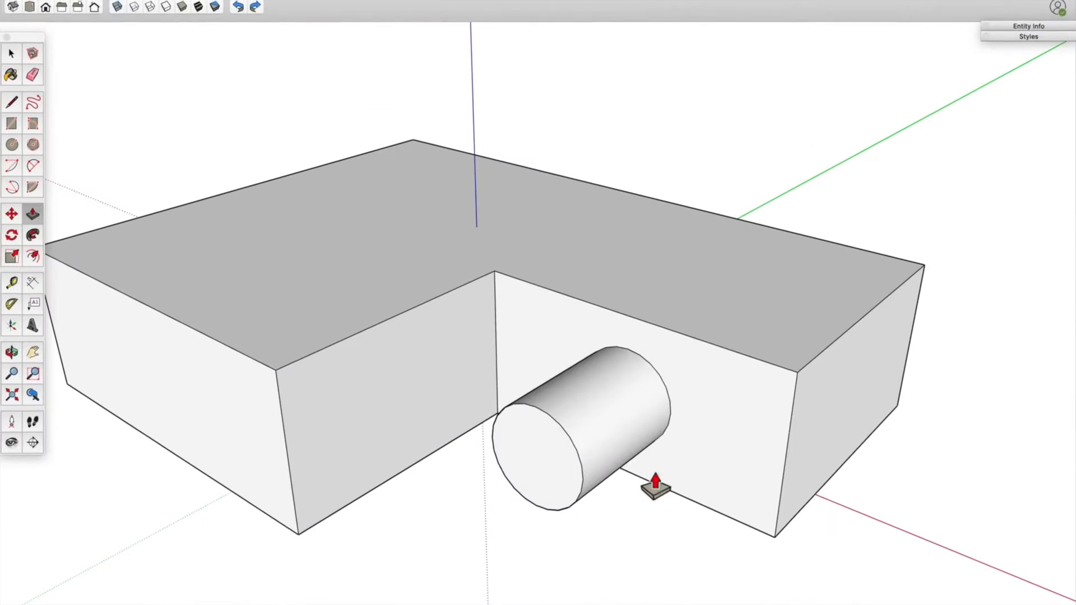
Push the cylinder back flush with the notch face and push the circle through the arm to cut a round hole
middle_drag(709, 515, 653, 538)
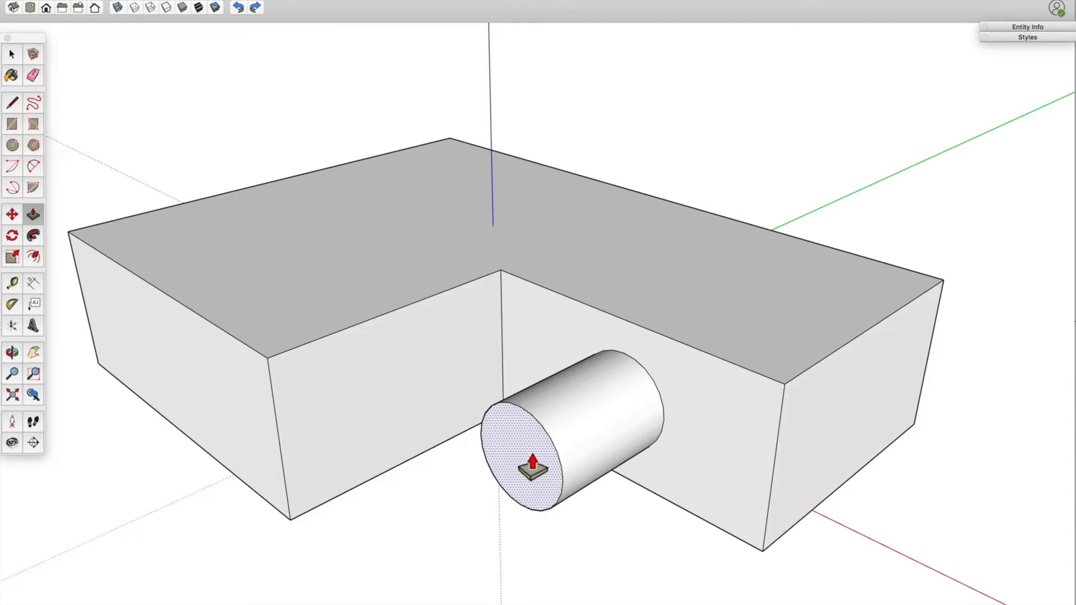
drag(533, 468, 641, 430)
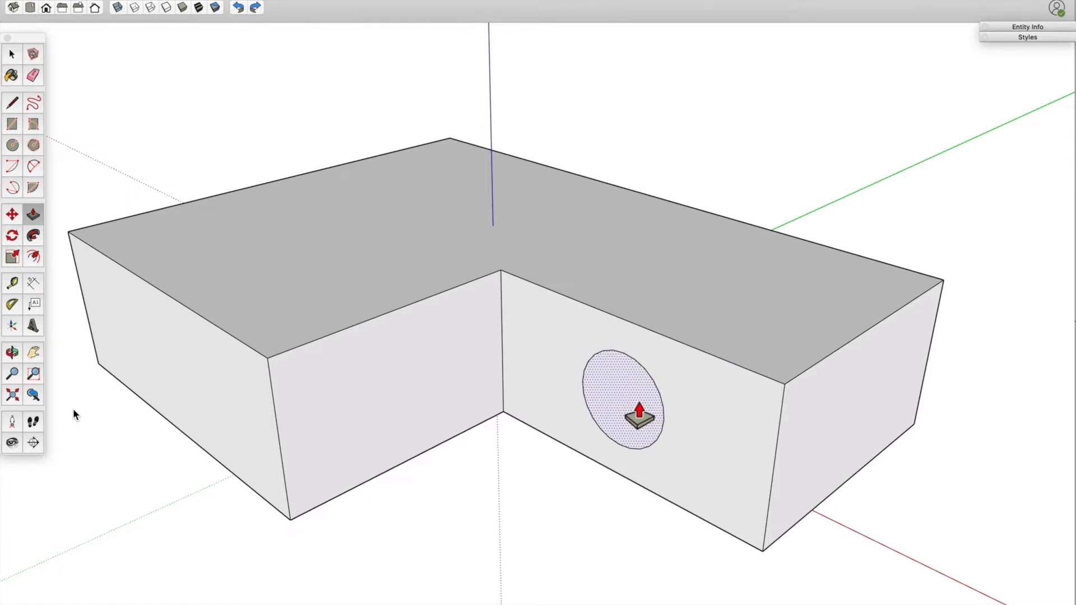
click(639, 415)
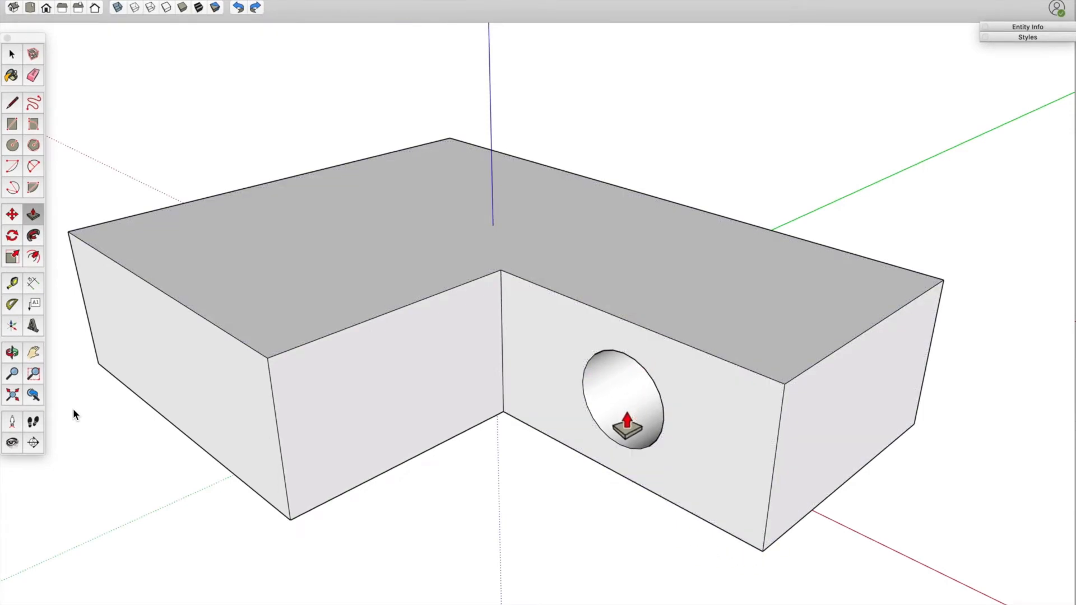
Undo the hole cut and push the circle through the arm again, aligned with the arm's outer side face
middle_drag(666, 479, 857, 316)
middle_drag(787, 342, 91, 409)
middle_drag(637, 422, 339, 391)
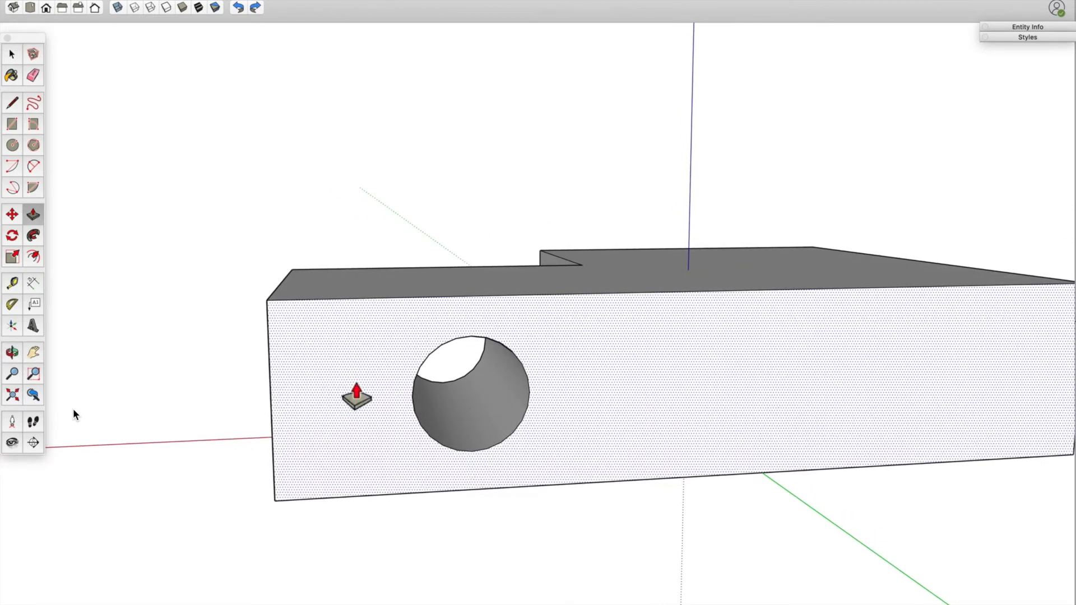
middle_drag(639, 496, 576, 428)
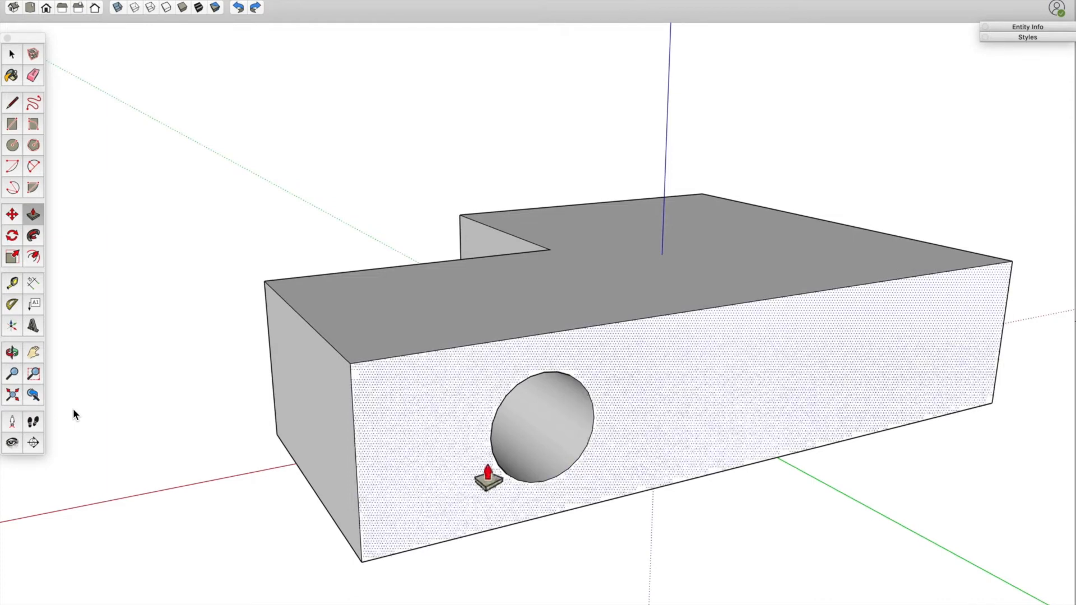
middle_drag(481, 478, 896, 523)
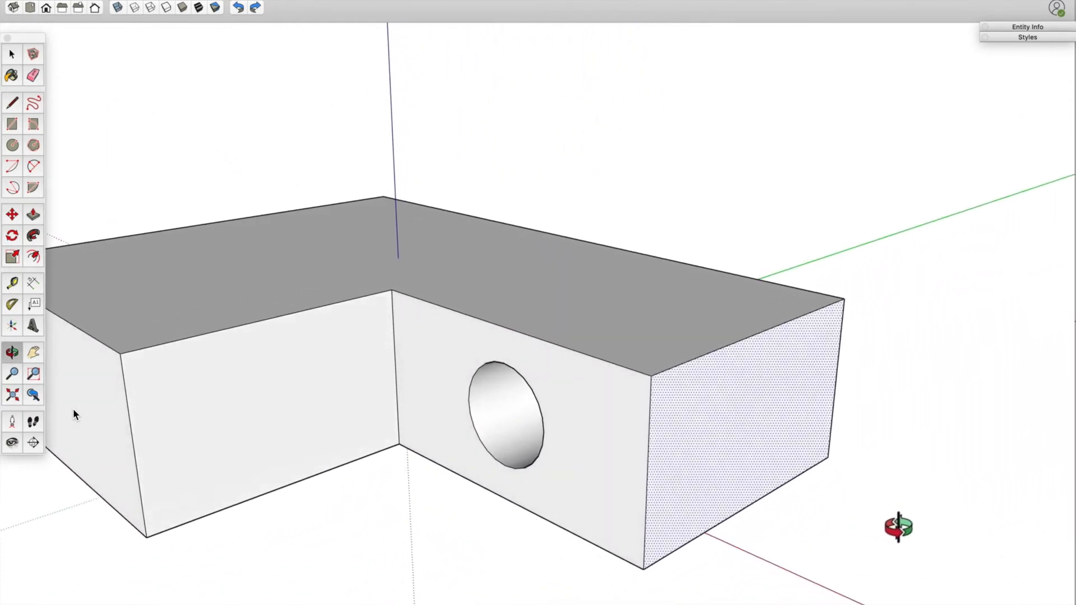
click(239, 7)
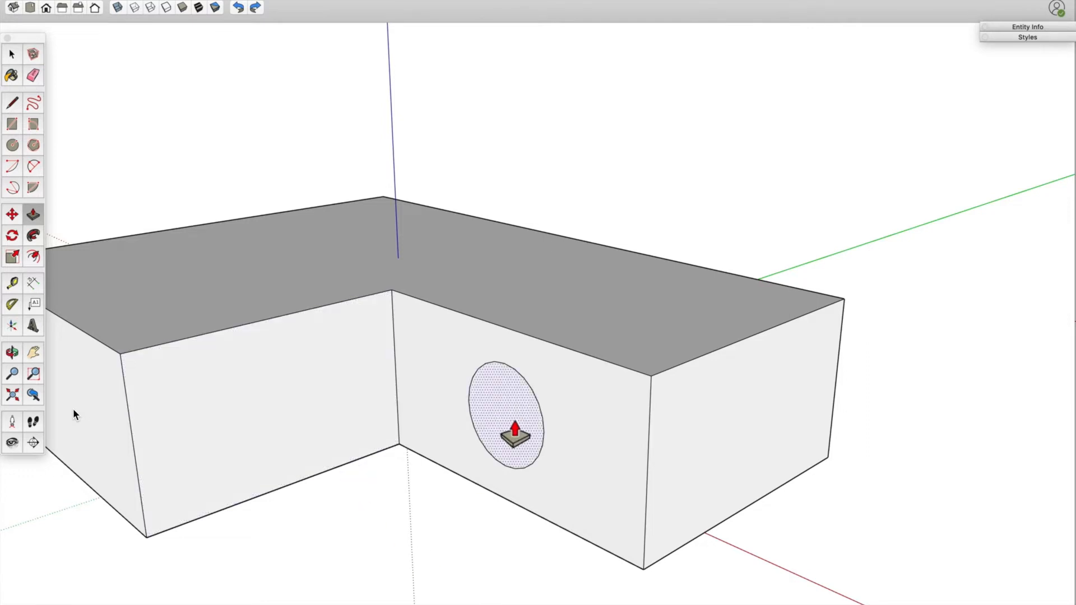
click(512, 427)
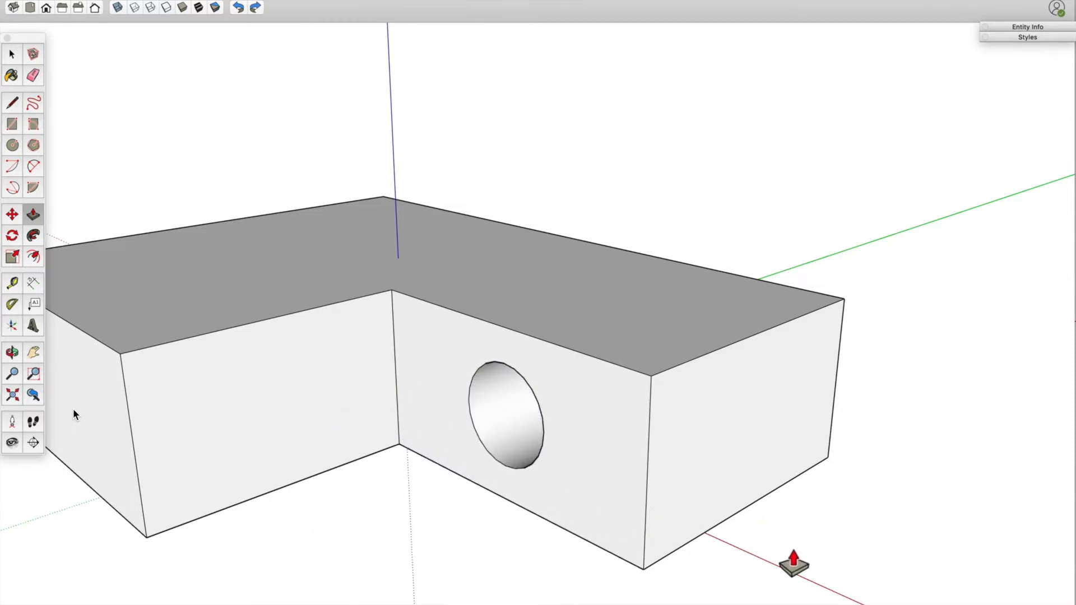
key(o)
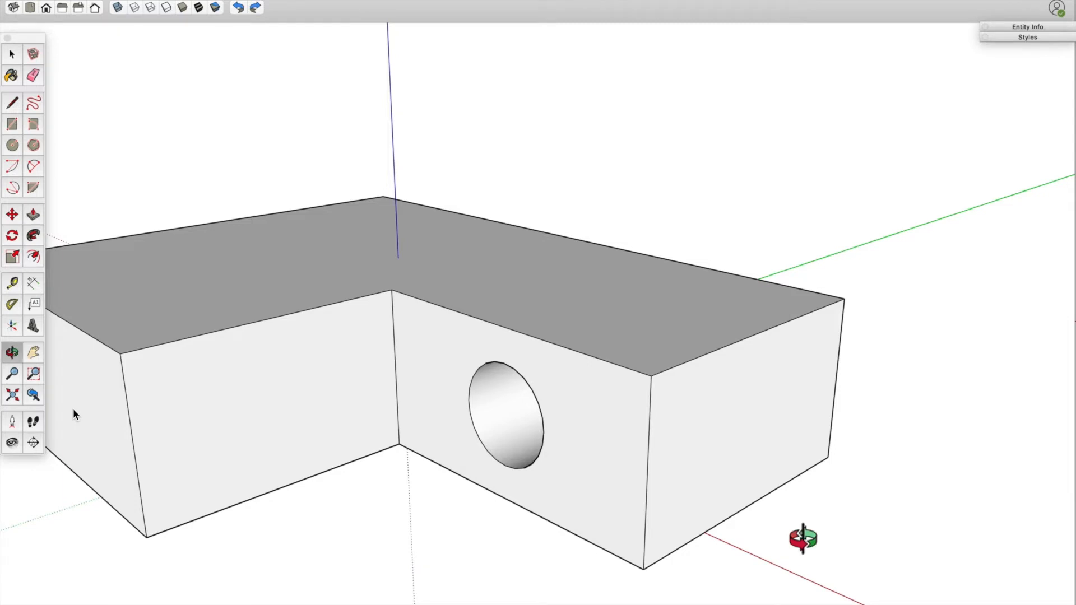
drag(800, 538, 331, 543)
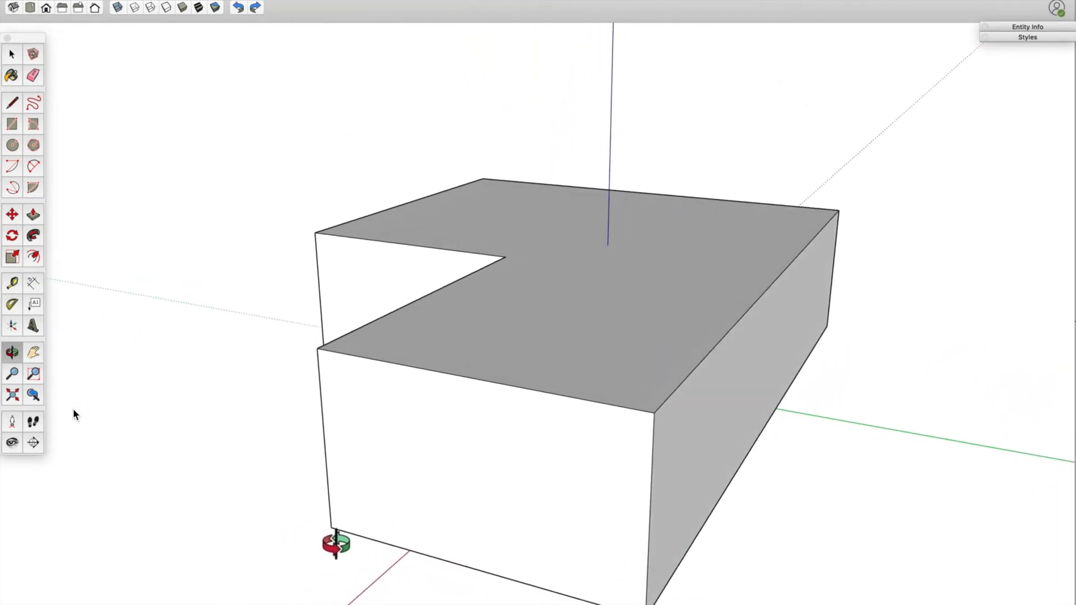
key(p)
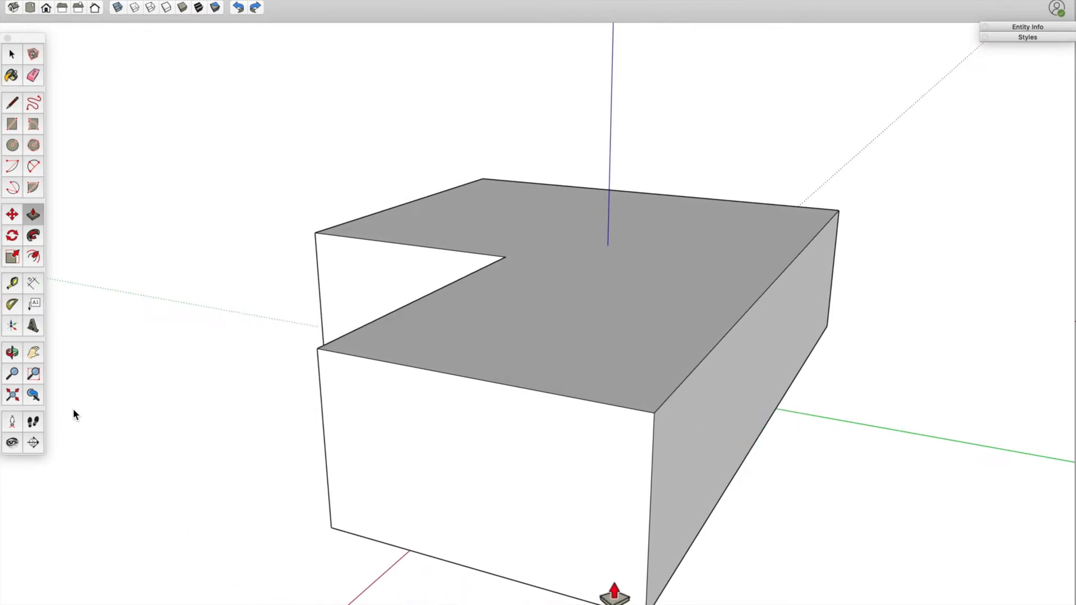
scroll(541, 385, down, 2)
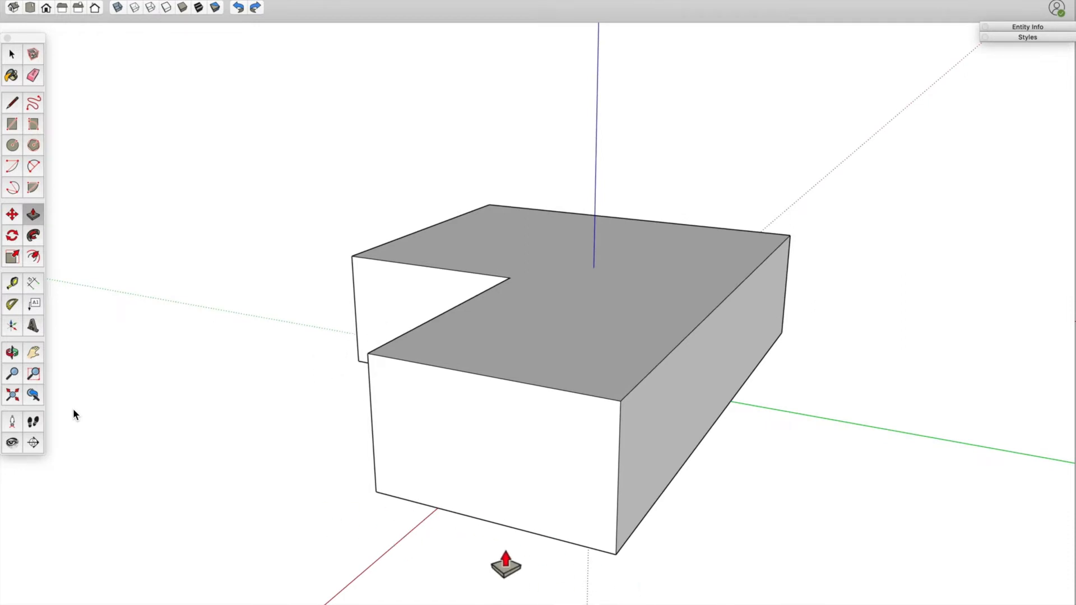
middle_drag(644, 583, 581, 583)
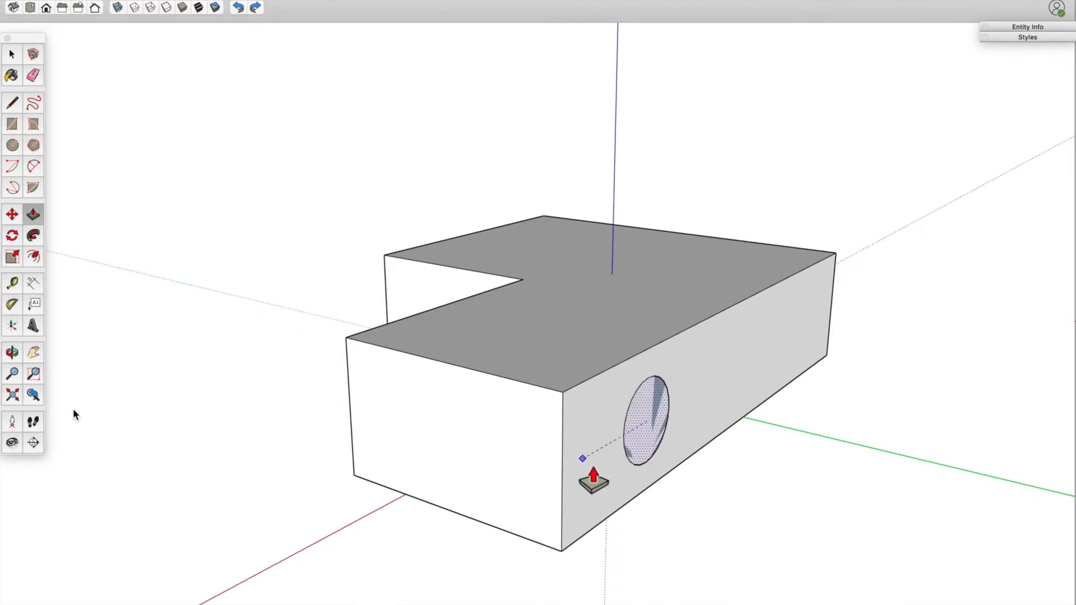
click(604, 496)
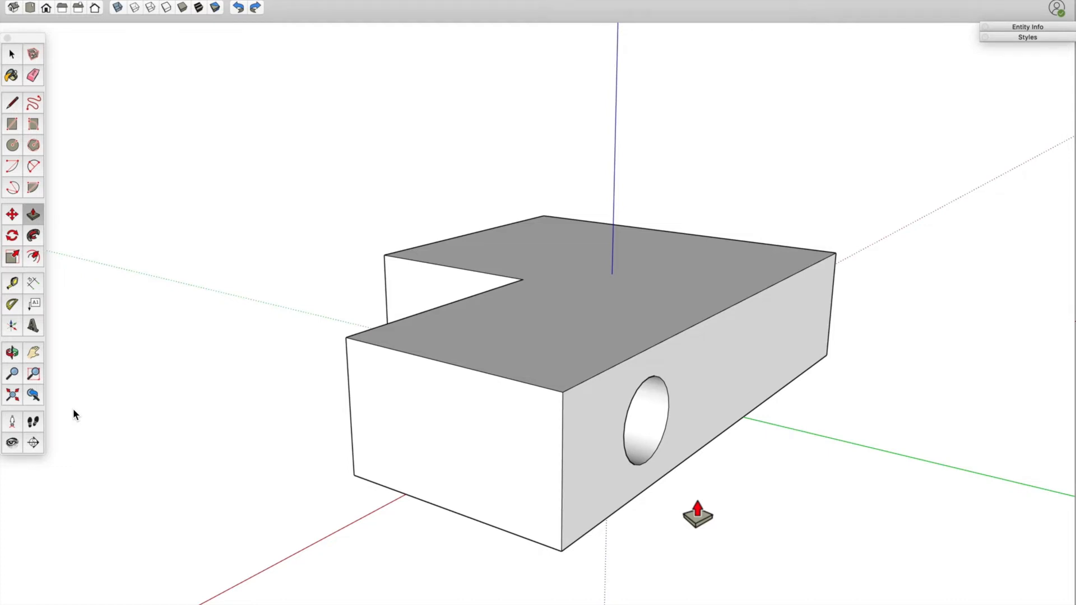
Undo the latest cut and recut the hole by pushing the circle past the arm, taking its depth from the outer side face
middle_drag(697, 514, 916, 499)
key(p)
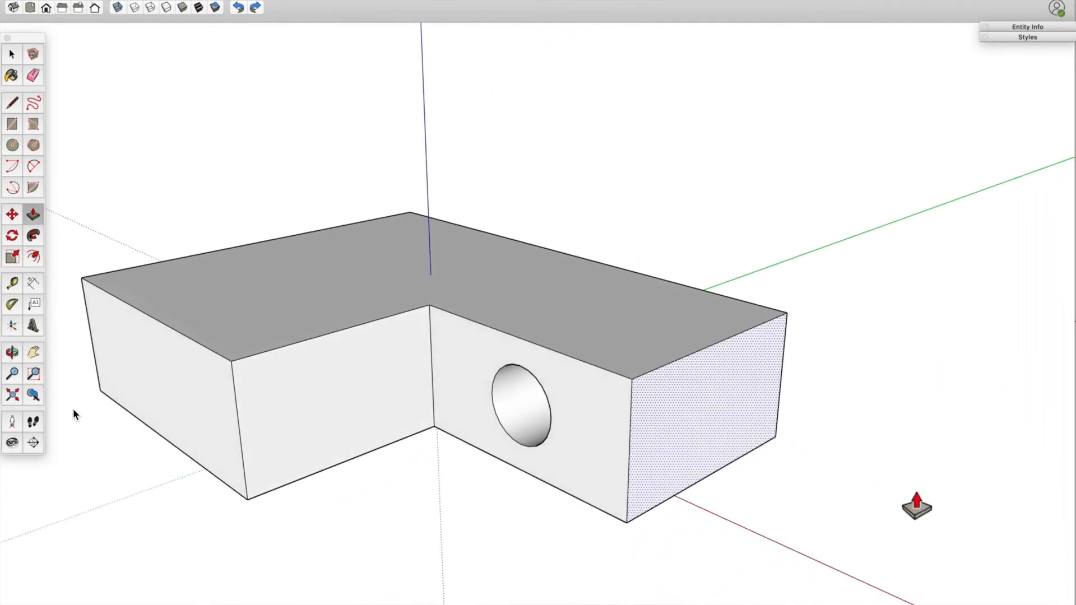
click(240, 8)
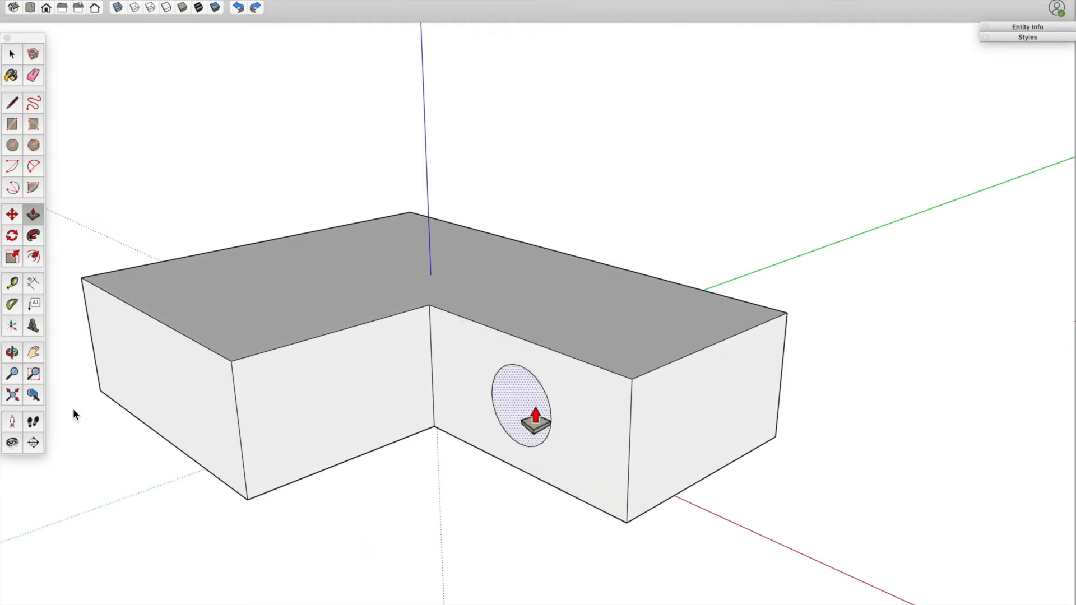
drag(535, 421, 142, 529)
key(o)
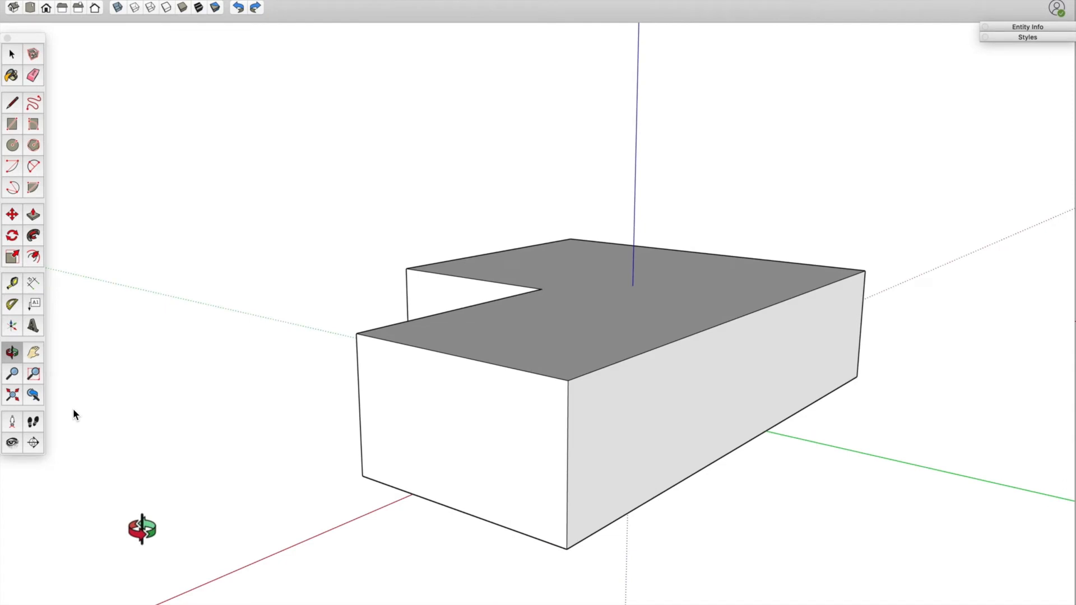
key(p)
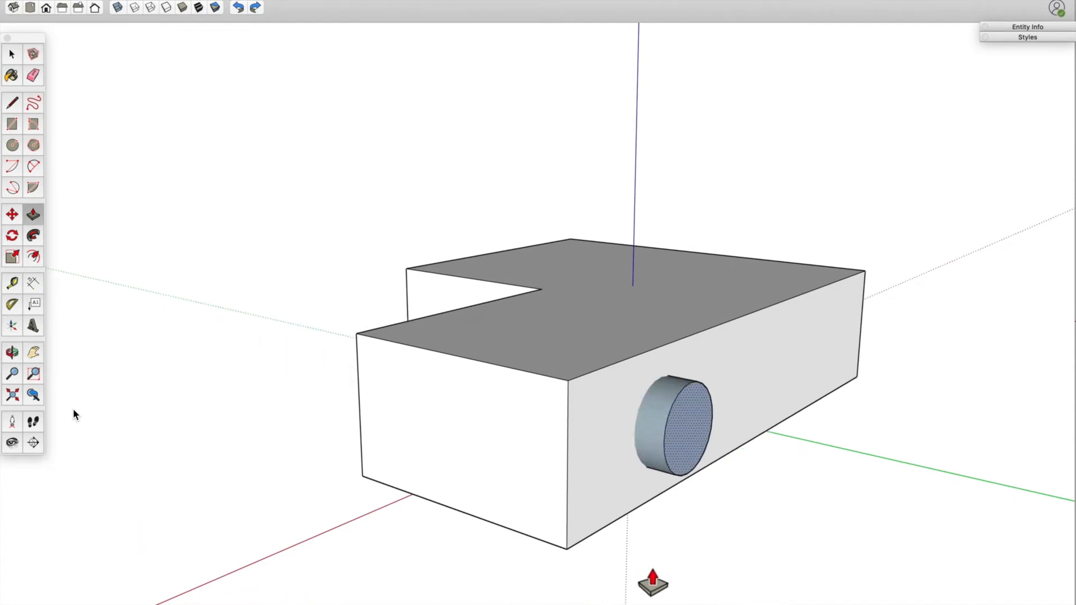
click(612, 483)
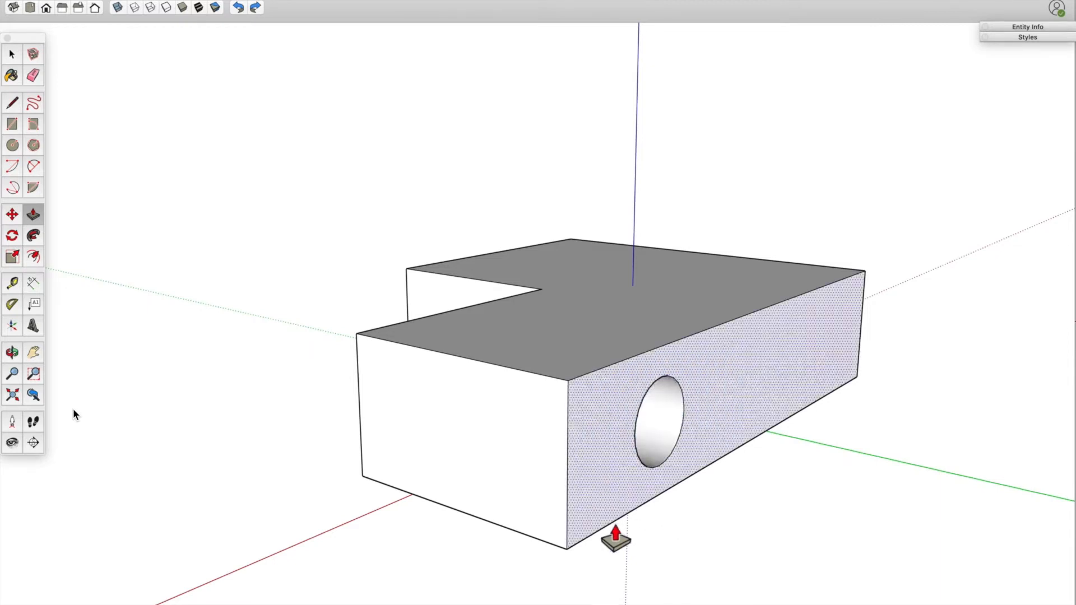
Examine the round hole on the arm's outer side face from several angles
mouse_move(830, 563)
middle_down()
mouse_move(596, 519)
mouse_move(543, 488)
mouse_move(548, 457)
mouse_move(574, 499)
mouse_move(876, 583)
mouse_move(379, 529)
mouse_move(504, 583)
mouse_move(898, 521)
mouse_move(694, 547)
mouse_move(223, 546)
mouse_move(639, 571)
mouse_move(874, 563)
middle_up()
key(p)
middle_drag(577, 449, 312, 421)
middle_drag(792, 403, 485, 413)
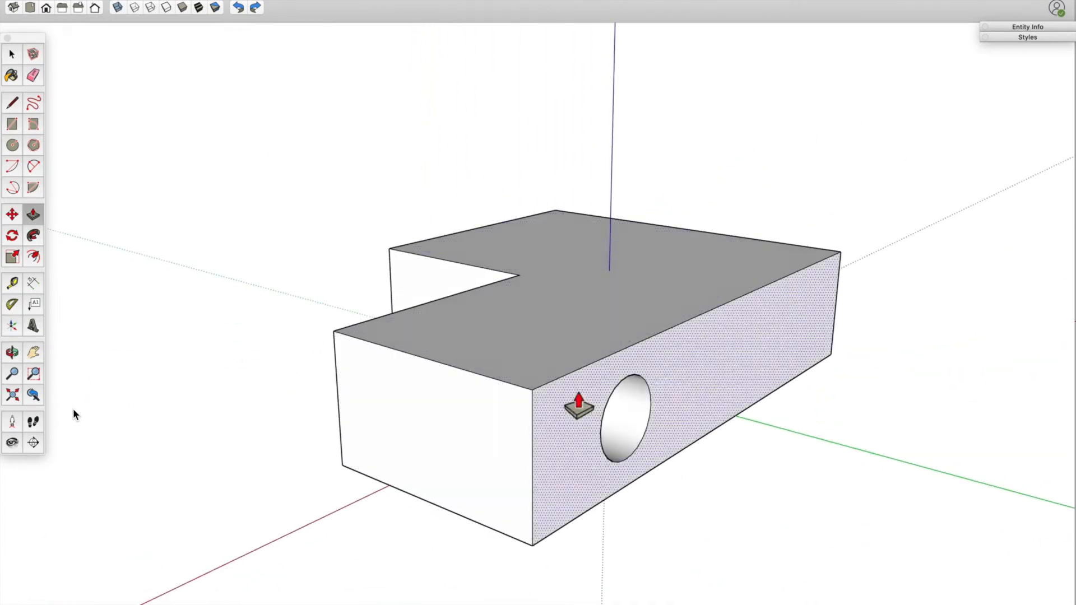
middle_drag(552, 493, 540, 472)
scroll(619, 428, up, 5)
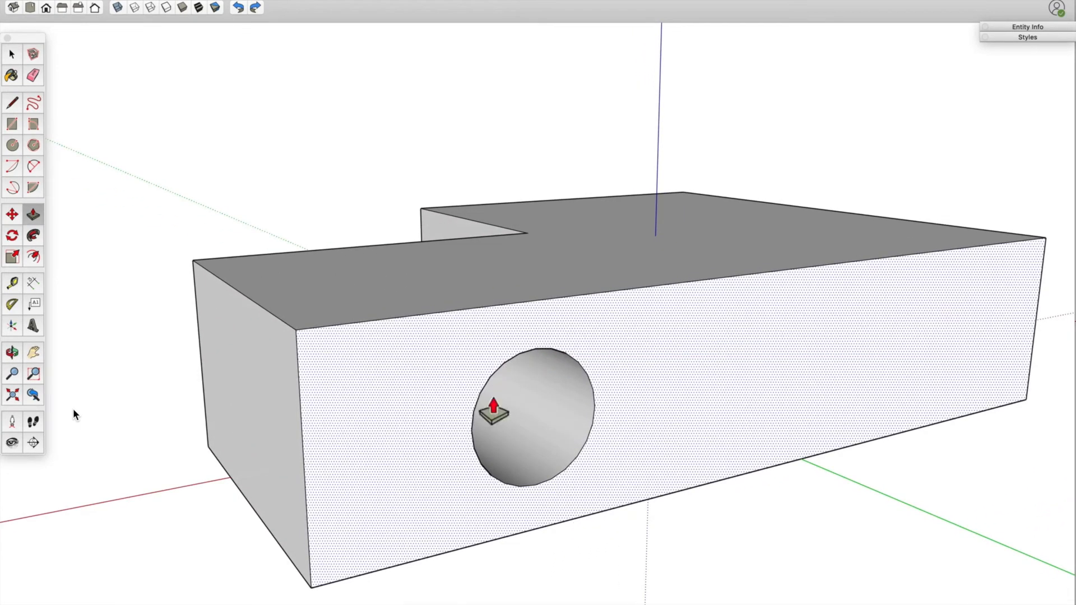
middle_drag(473, 538, 557, 576)
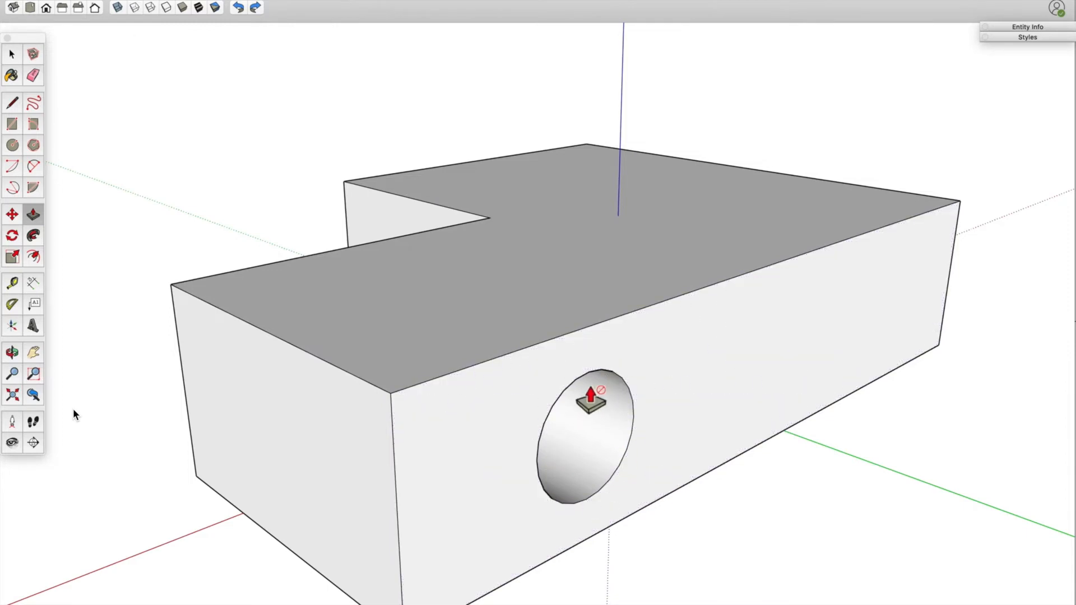
middle_drag(594, 521, 757, 488)
middle_drag(576, 553, 470, 417)
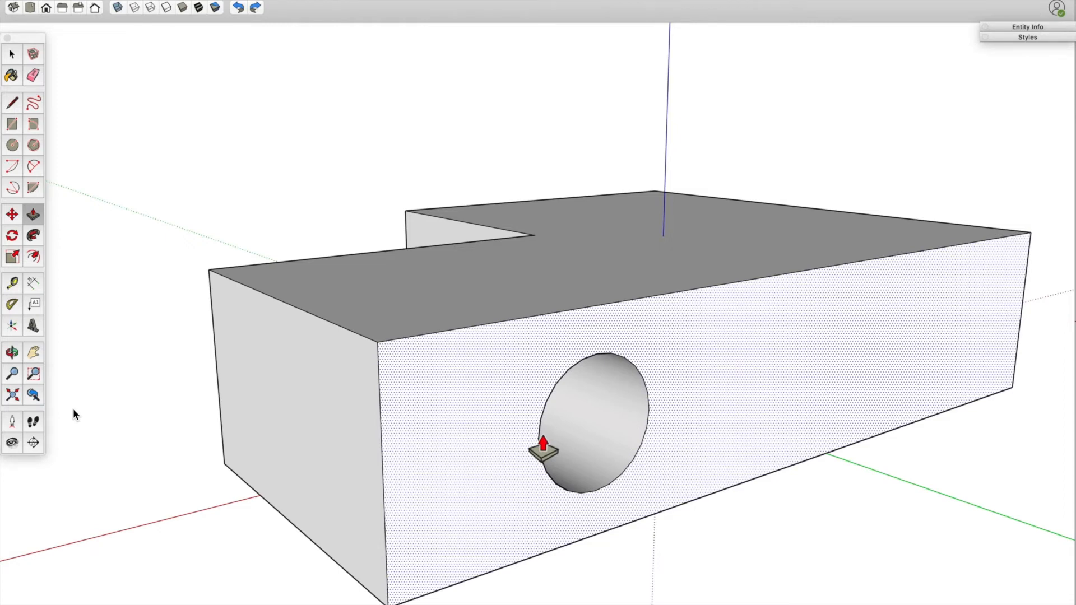
Trace one segment of the hole's rim on the outer side face with the Line tool to close the opening with a face
key(l)
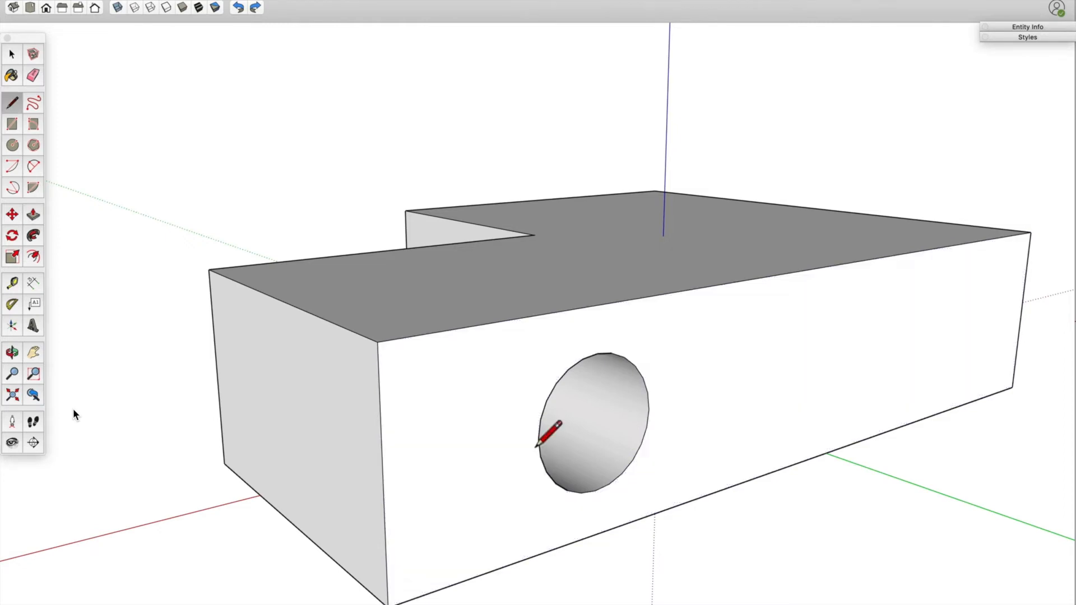
scroll(547, 377, down, 8)
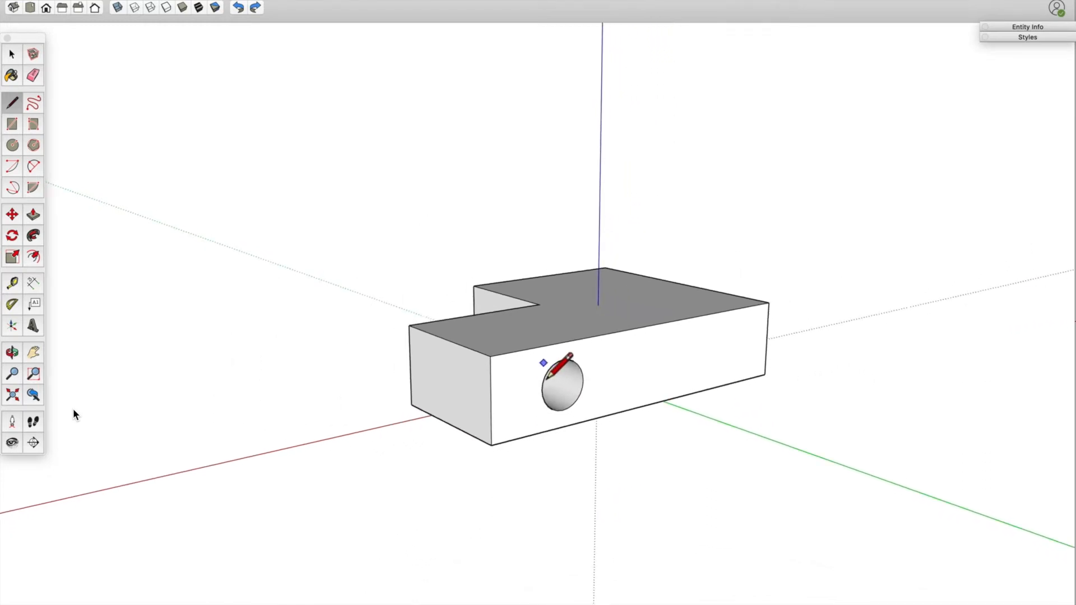
scroll(549, 386, up, 8)
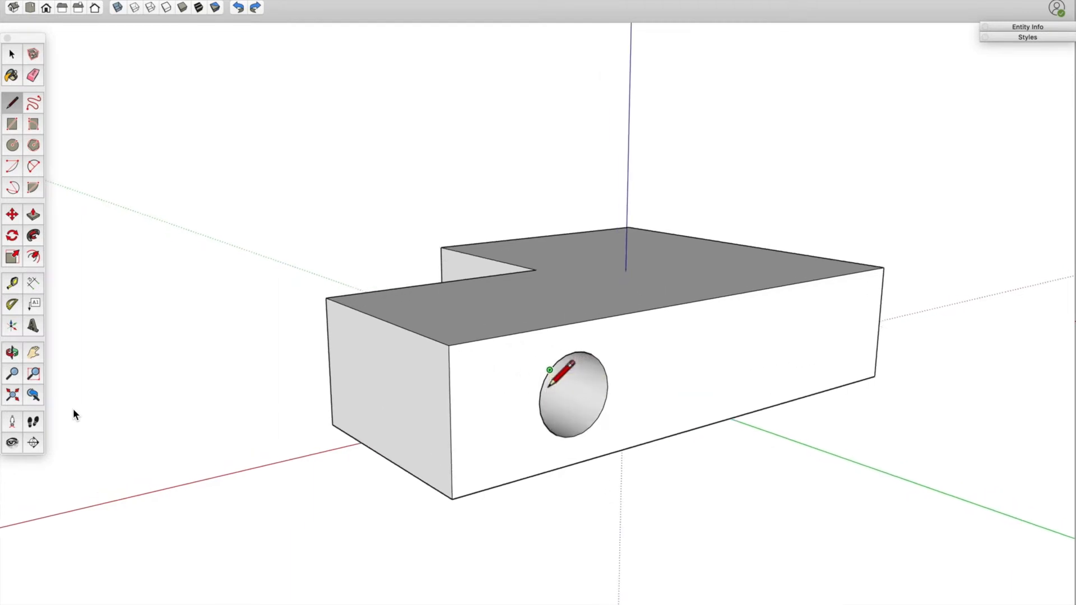
scroll(552, 387, up, 5)
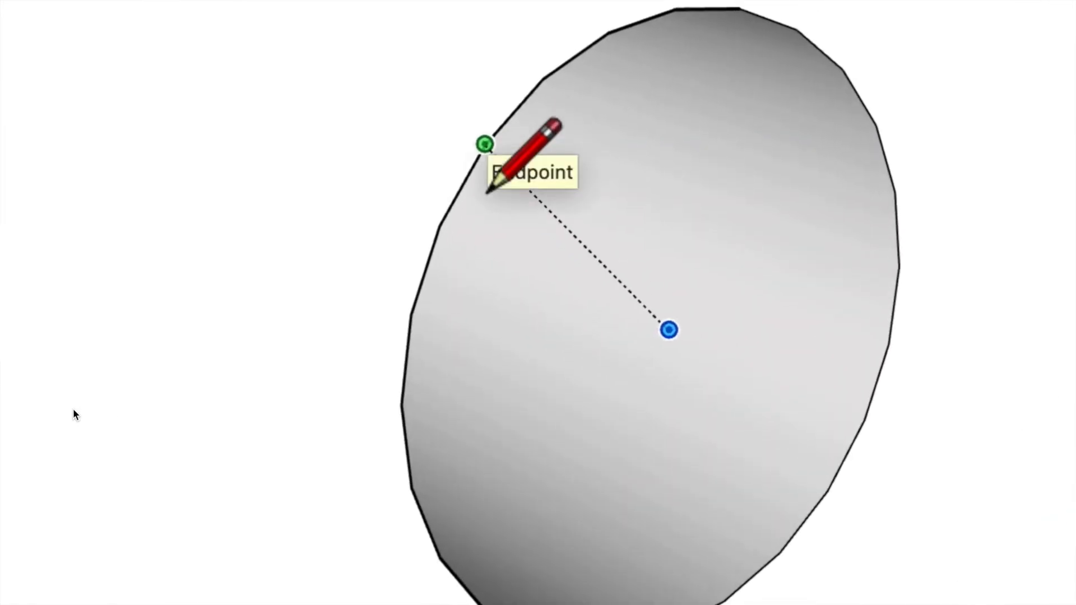
click(485, 146)
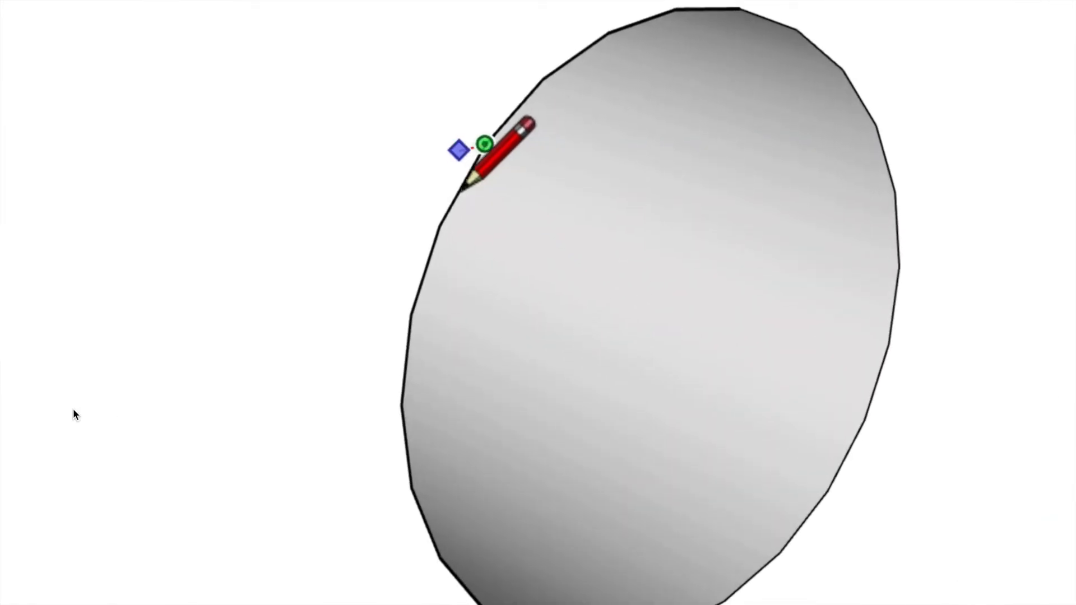
click(439, 225)
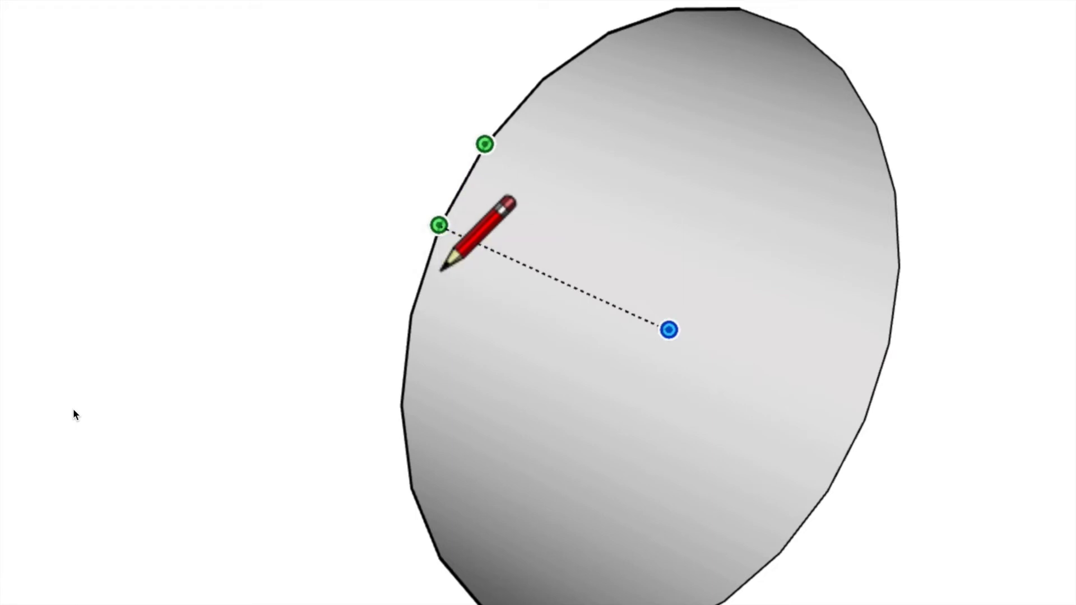
key(super+z)
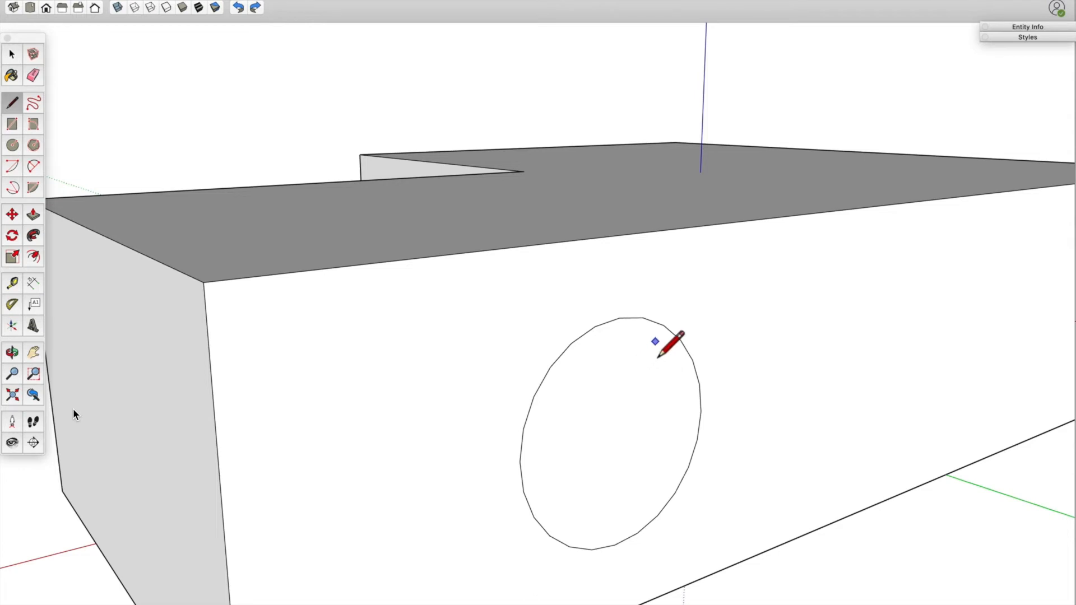
Erase the circle outline from the arm's outer side face
scroll(644, 369, down, 5)
middle_drag(491, 348, 953, 398)
mouse_move(467, 421)
middle_down()
mouse_move(758, 301)
mouse_move(742, 356)
middle_up()
middle_drag(755, 399, 117, 408)
mouse_move(561, 413)
middle_down()
mouse_move(432, 413)
mouse_move(512, 366)
middle_up()
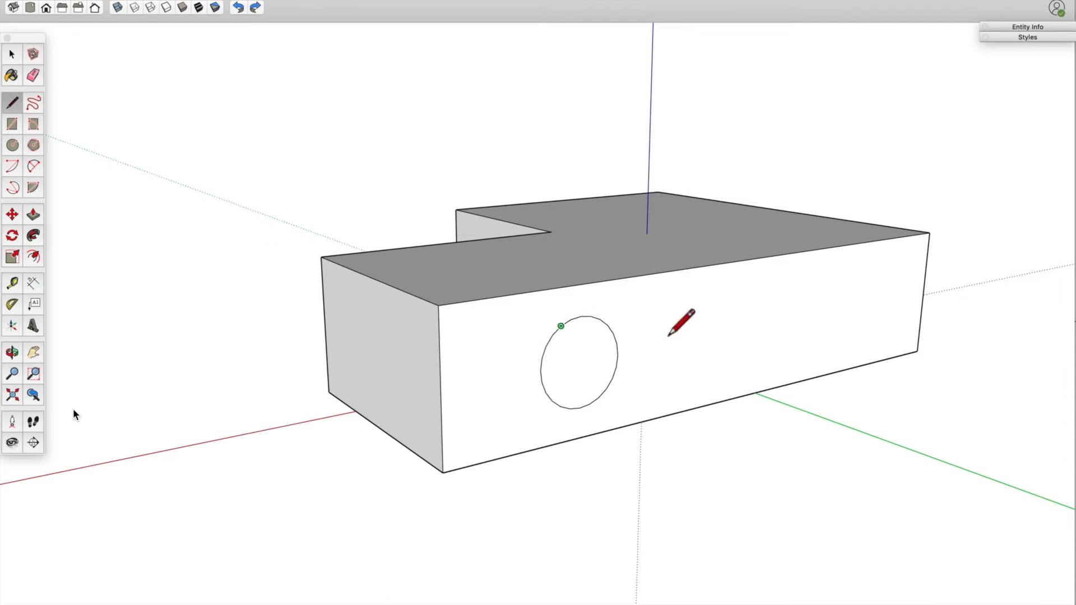
mouse_move(336, 397)
middle_down()
mouse_move(795, 404)
mouse_move(1074, 348)
mouse_move(733, 392)
mouse_move(307, 409)
middle_up()
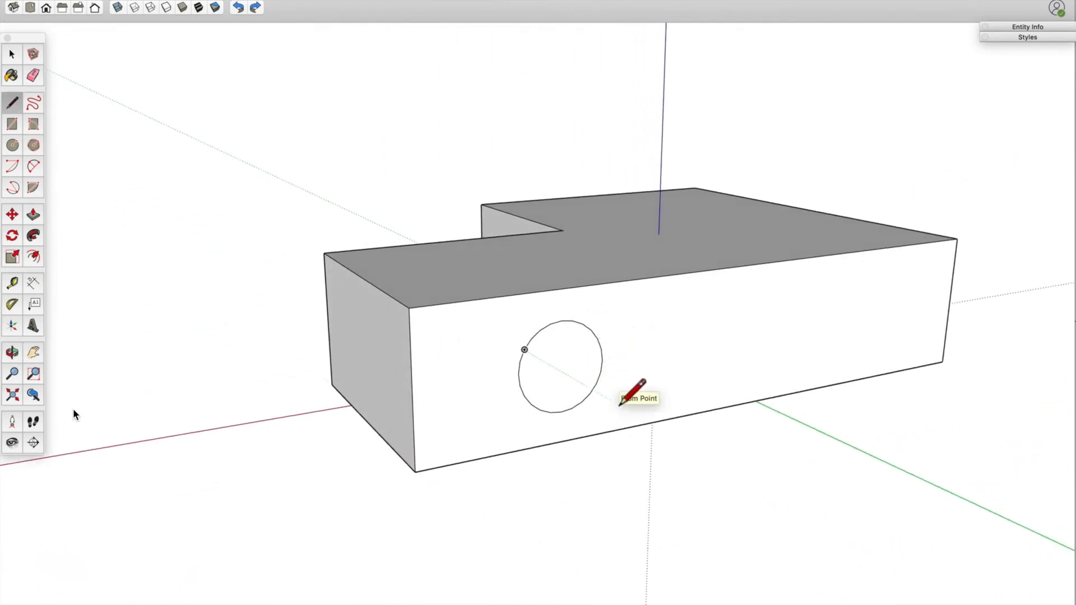
key(e)
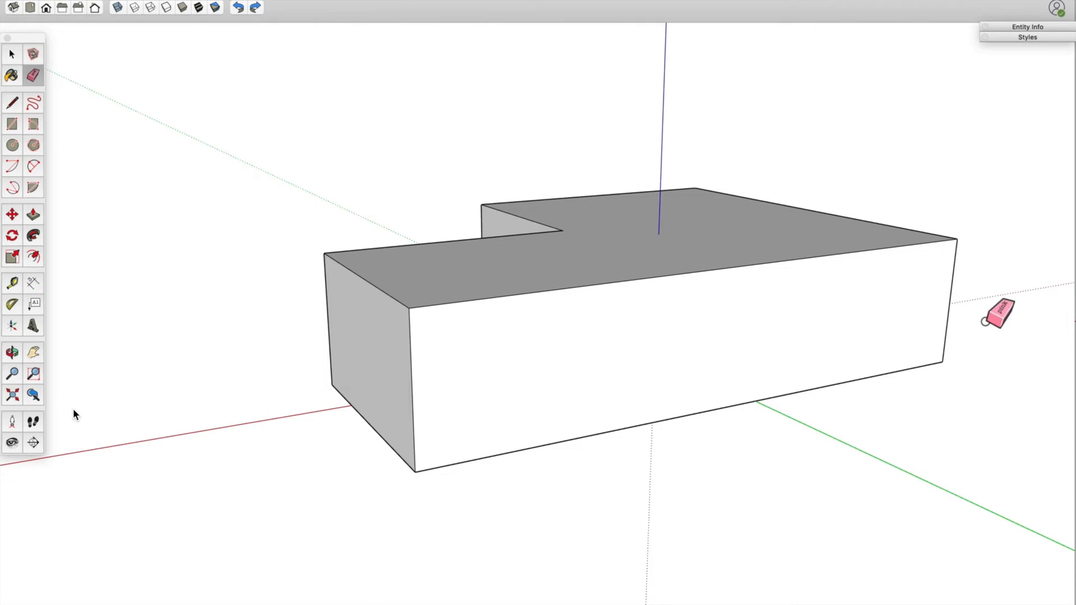
Examine the opening on the inner notch face and the closed outer side face of the arm
key(o)
mouse_move(372, 318)
mouse_down()
mouse_move(456, 408)
mouse_move(605, 444)
mouse_move(906, 432)
mouse_move(1073, 331)
mouse_up()
key(e)
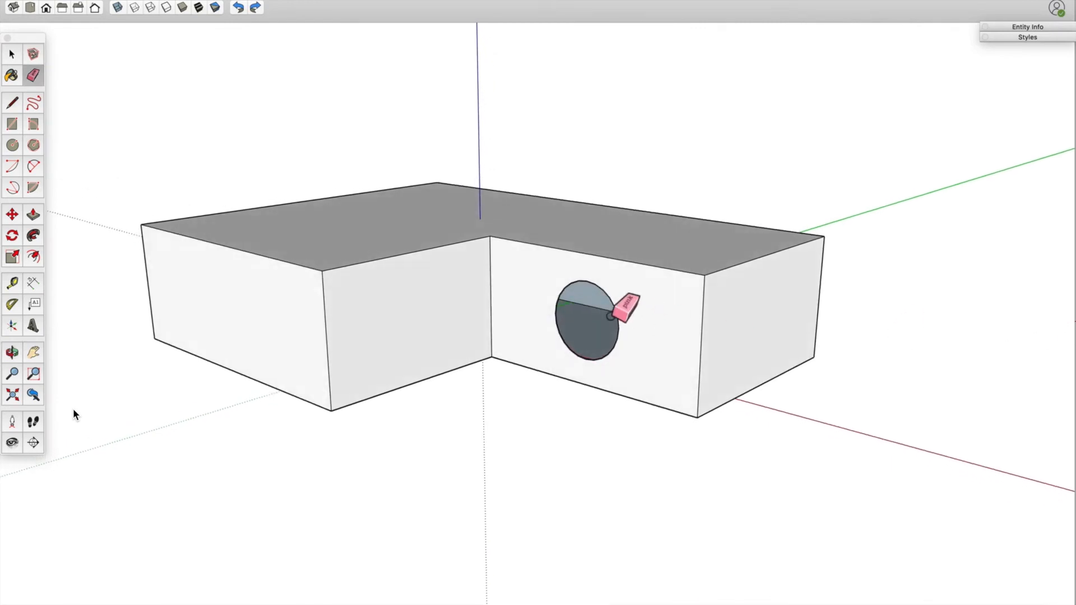
scroll(608, 294, up, 3)
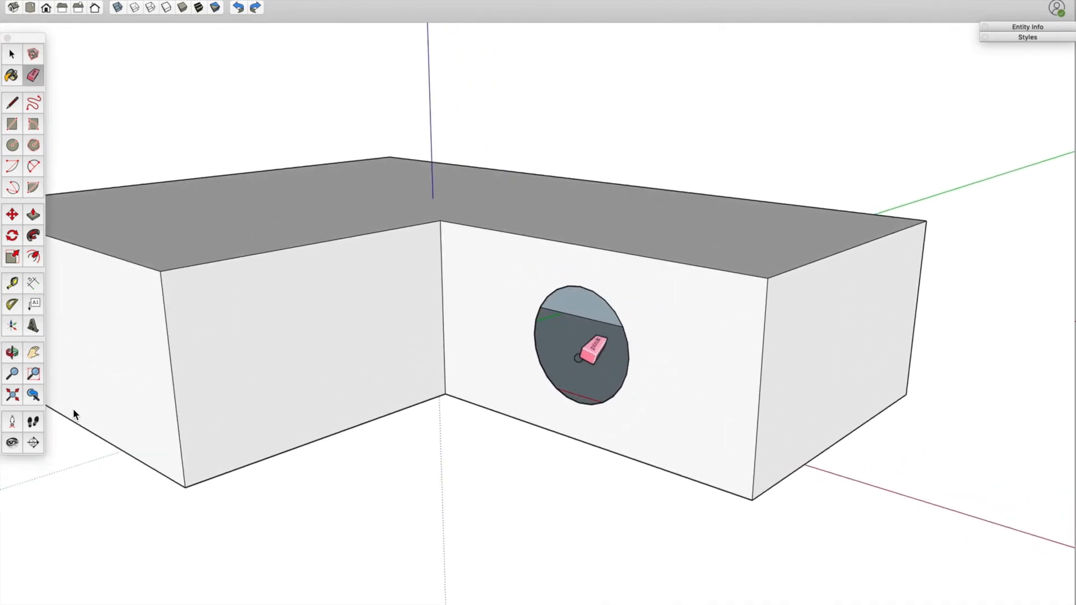
scroll(588, 359, up, 5)
key(o)
mouse_move(676, 316)
mouse_down()
mouse_move(918, 360)
mouse_move(938, 444)
mouse_move(759, 536)
mouse_move(499, 452)
mouse_move(482, 408)
mouse_move(481, 456)
mouse_up()
key(e)
mouse_move(480, 456)
middle_down()
mouse_move(613, 439)
mouse_move(630, 379)
middle_up()
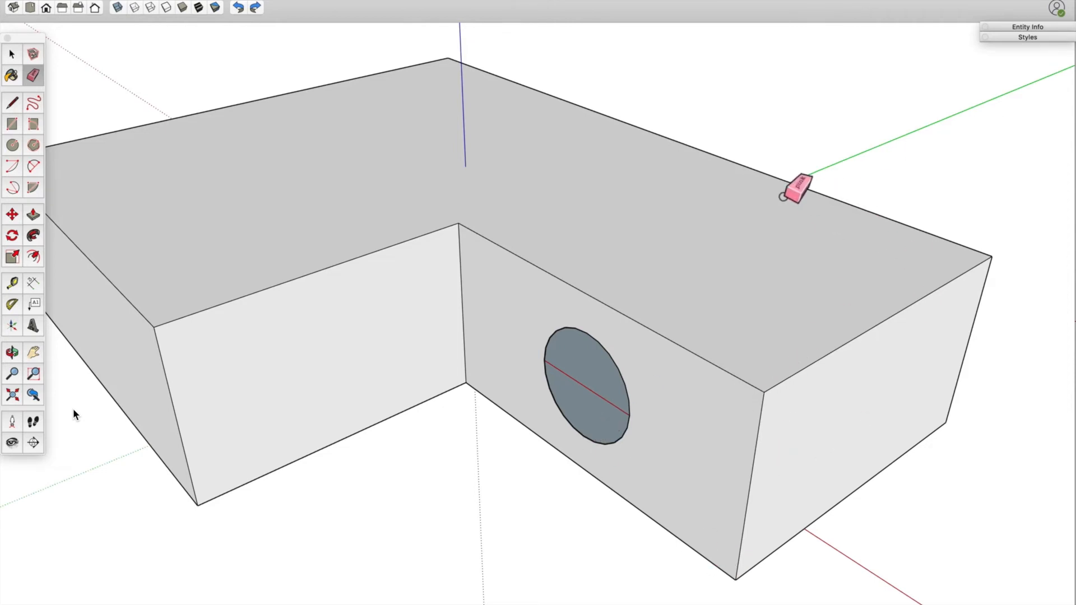
mouse_move(919, 322)
middle_down()
mouse_move(336, 249)
mouse_move(906, 219)
mouse_move(908, 250)
mouse_move(689, 336)
mouse_move(300, 227)
middle_up()
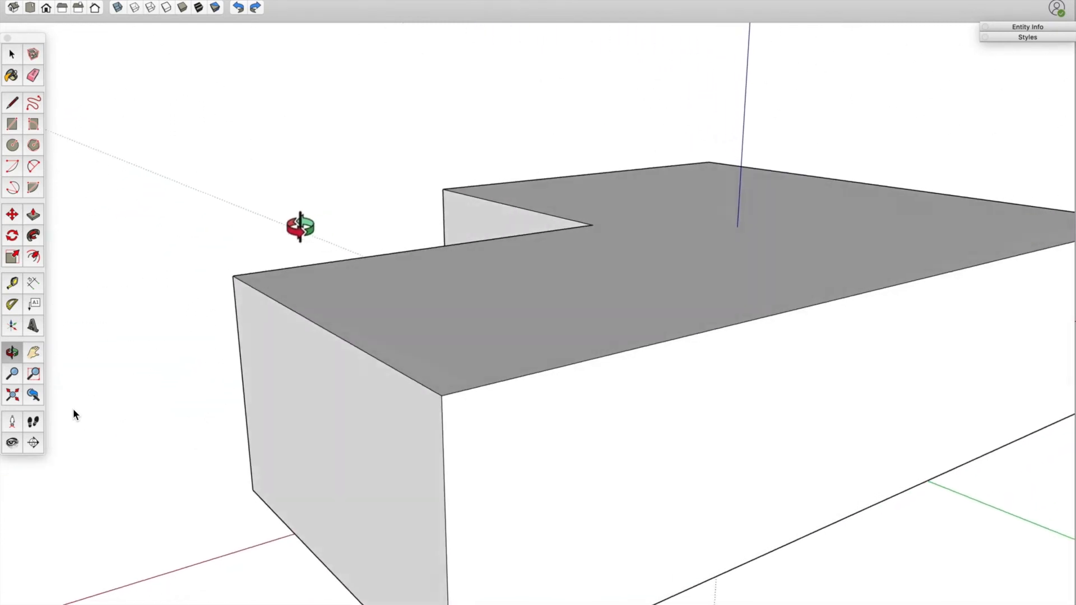
scroll(297, 228, down, 5)
middle_drag(605, 344, 631, 381)
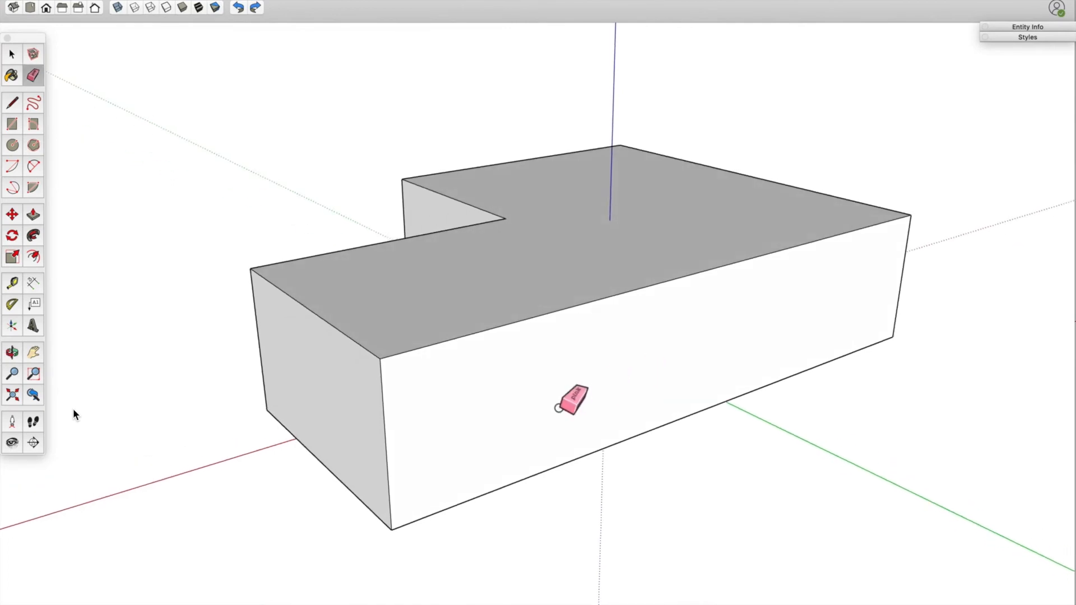
Undo the erasure of the circle outline on the arm's outer side face and hide its edges with the Eraser tool instead
click(238, 7)
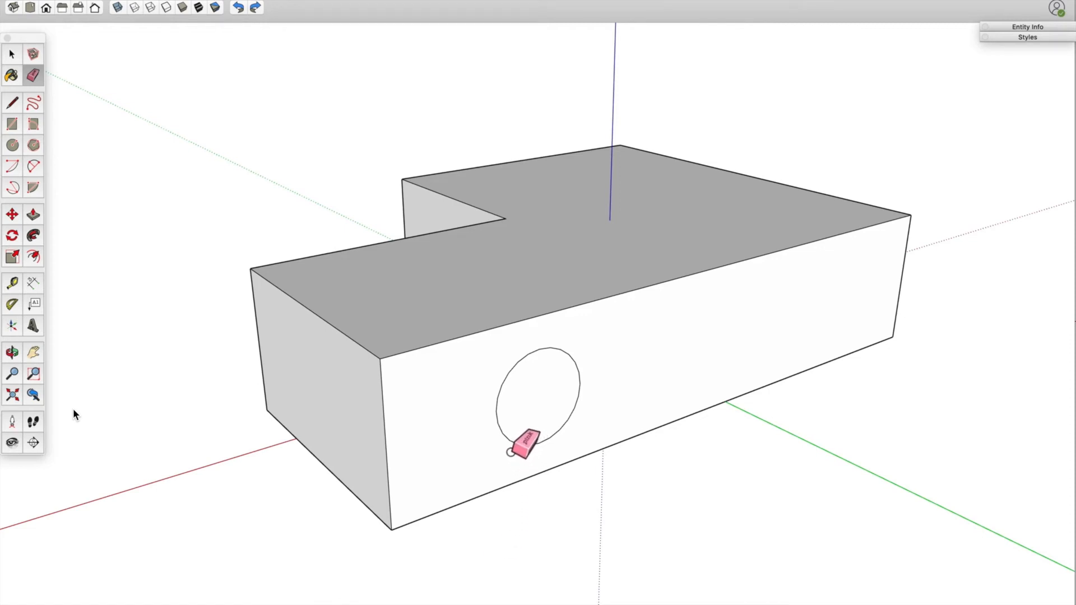
click(510, 451)
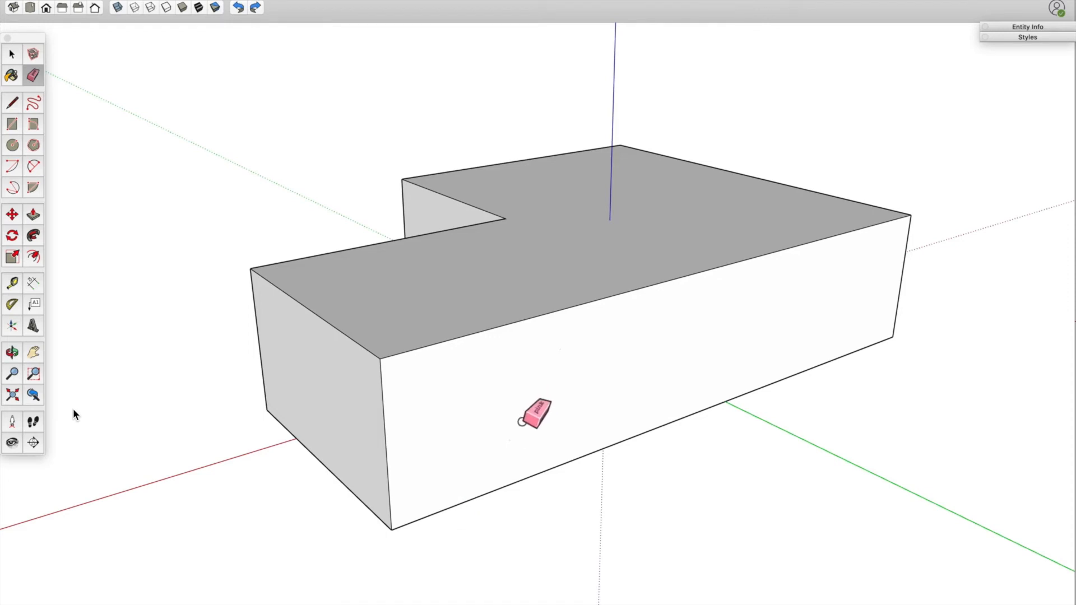
middle_drag(451, 498, 599, 401)
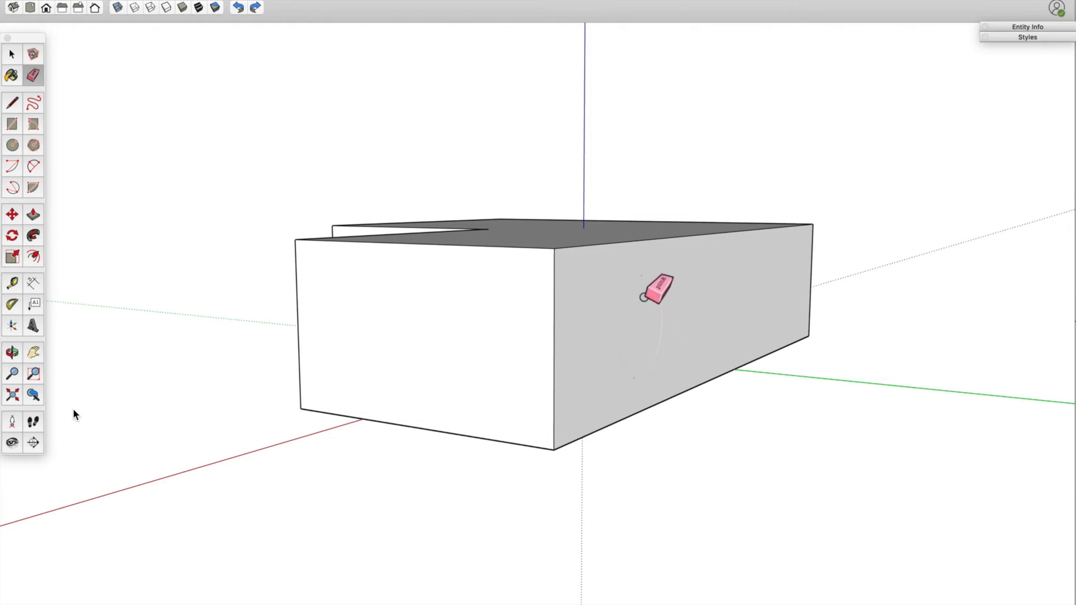
mouse_move(432, 295)
middle_down()
mouse_move(471, 401)
mouse_move(558, 453)
mouse_move(766, 458)
mouse_move(893, 413)
mouse_move(703, 352)
mouse_move(788, 290)
mouse_move(879, 268)
mouse_move(882, 283)
mouse_move(822, 292)
mouse_move(739, 456)
mouse_move(166, 497)
mouse_move(12, 432)
mouse_move(10, 384)
middle_up()
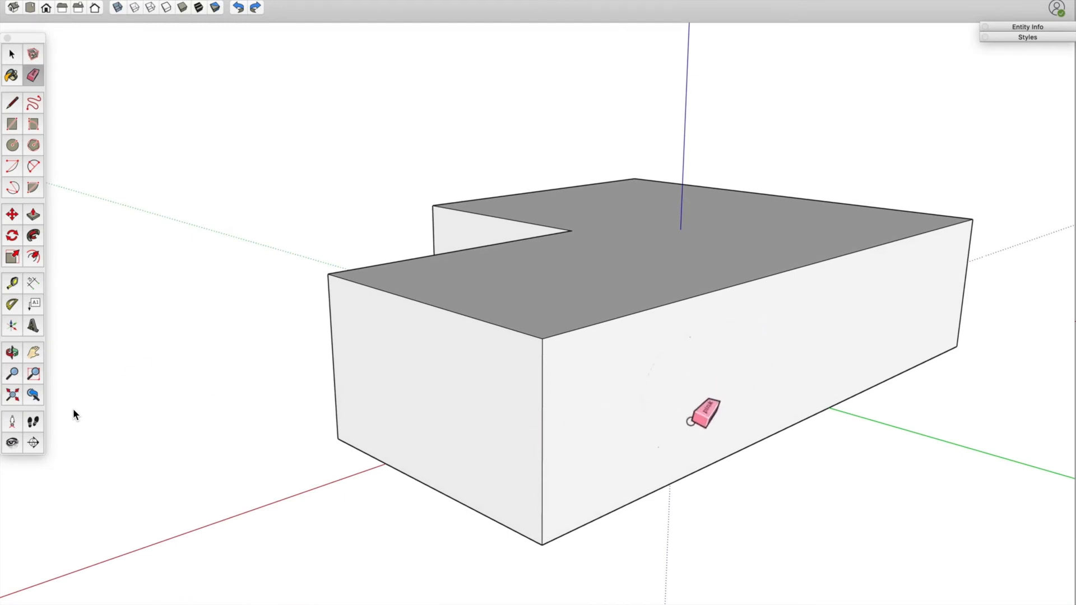
mouse_move(691, 446)
middle_down()
mouse_move(675, 413)
mouse_move(662, 416)
mouse_move(708, 372)
middle_up()
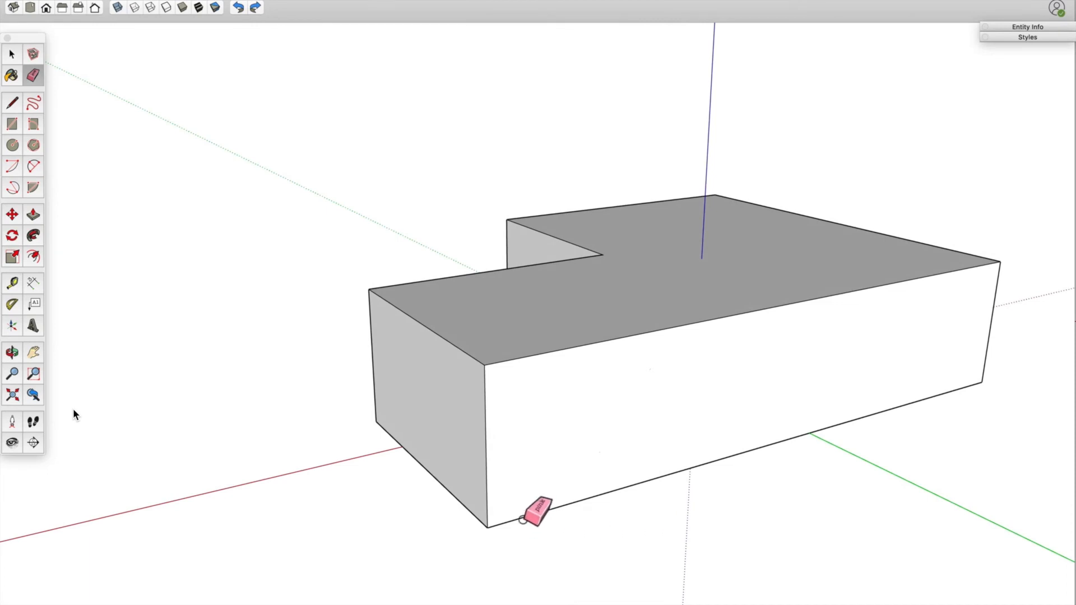
Unhide the last hidden edges so the circle outline is shown again on the outer side face
scroll(925, 449, up, 2)
scroll(924, 449, up, 2)
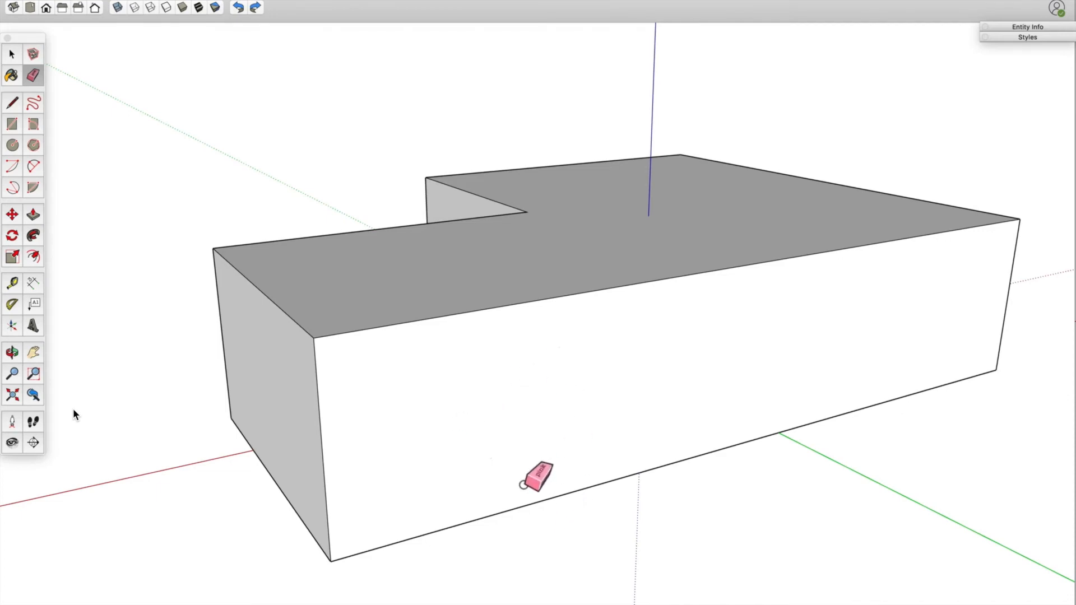
click(297, 0)
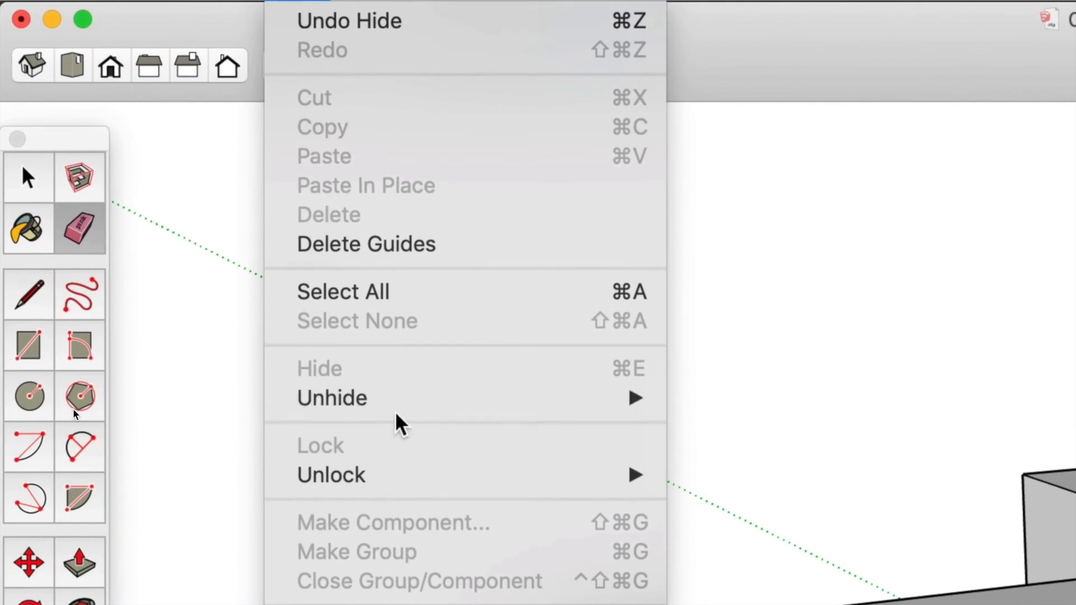
mouse_move(400, 406)
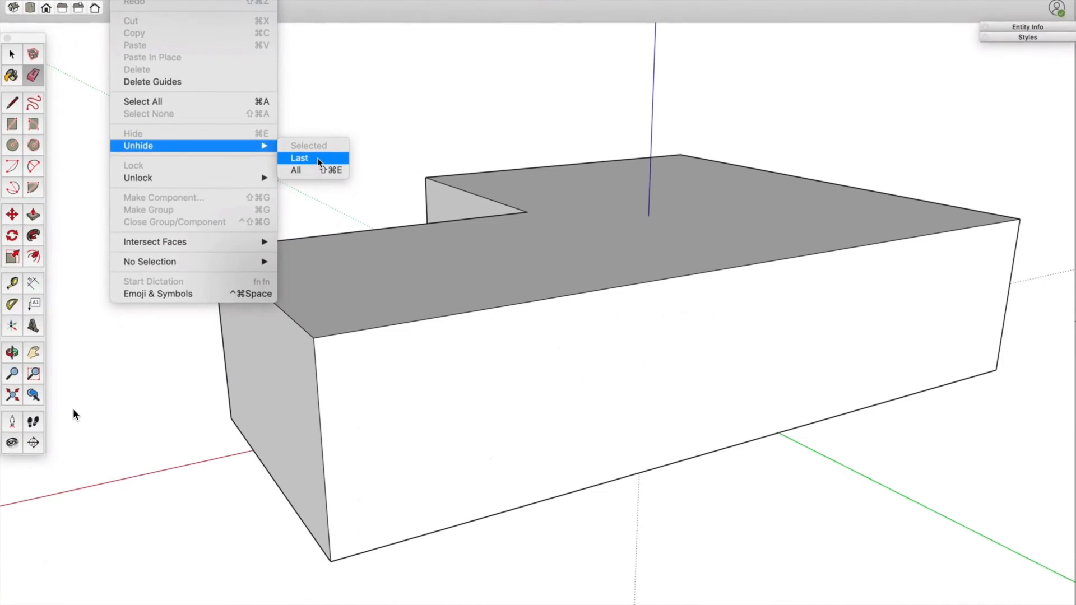
click(318, 162)
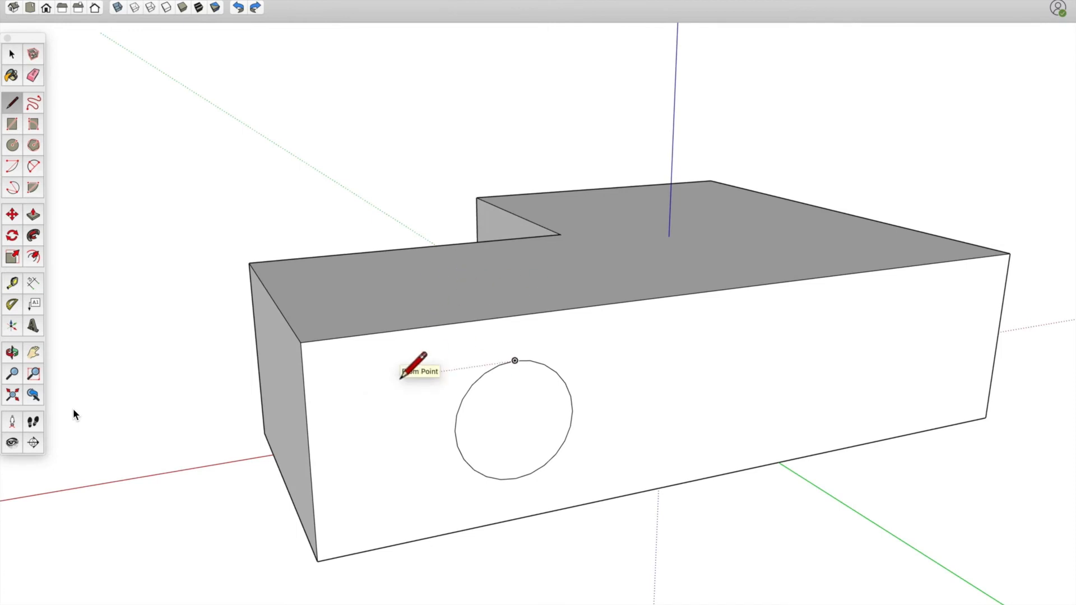
Examine the circle outline on the outer side face and the round opening on the inner notch face
key(o)
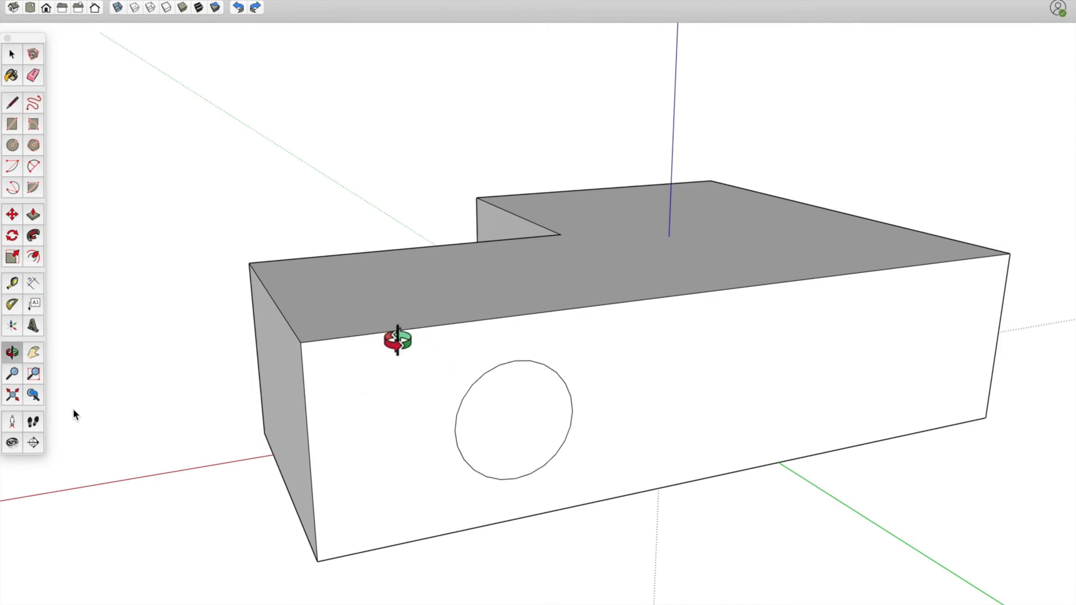
mouse_move(397, 340)
mouse_down()
mouse_move(409, 381)
mouse_move(404, 366)
mouse_move(435, 406)
mouse_move(622, 415)
mouse_up()
key(l)
key(o)
mouse_move(377, 362)
mouse_down()
mouse_move(502, 381)
mouse_move(706, 344)
mouse_up()
key(l)
middle_drag(331, 350, 509, 317)
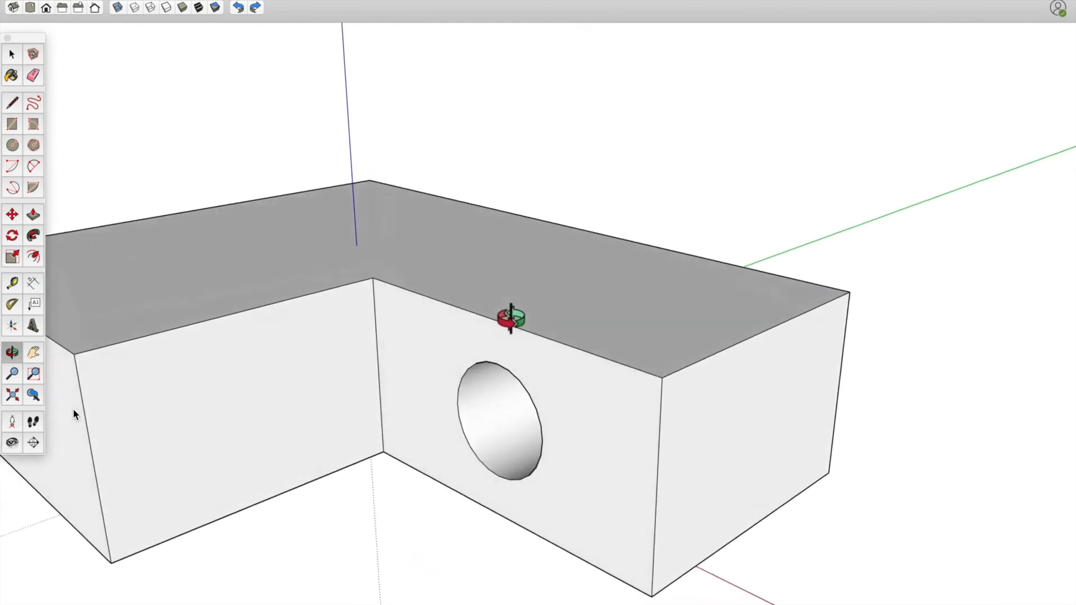
scroll(886, 263, down, 4)
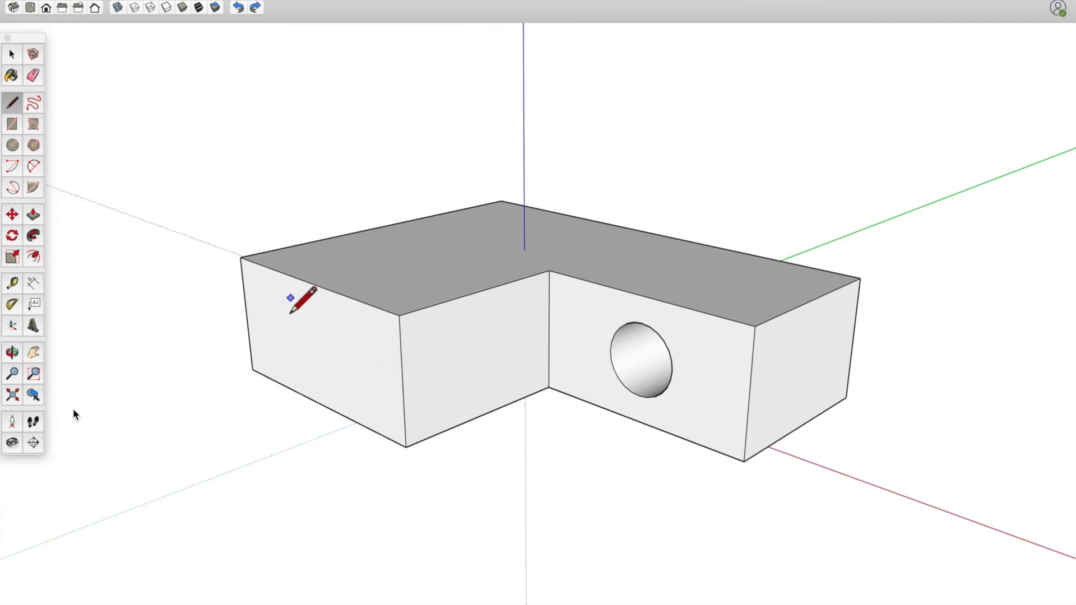
Offset the outline of the block's wide end face inward to form a narrow border around a smaller rectangle
scroll(290, 313, up, 3)
scroll(289, 327, up, 2)
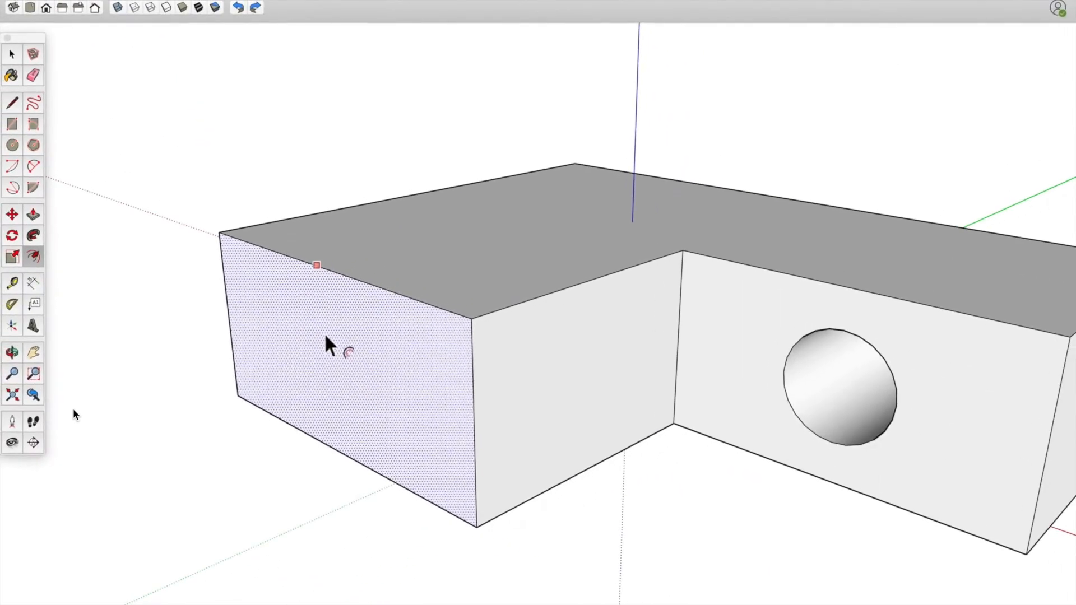
click(337, 301)
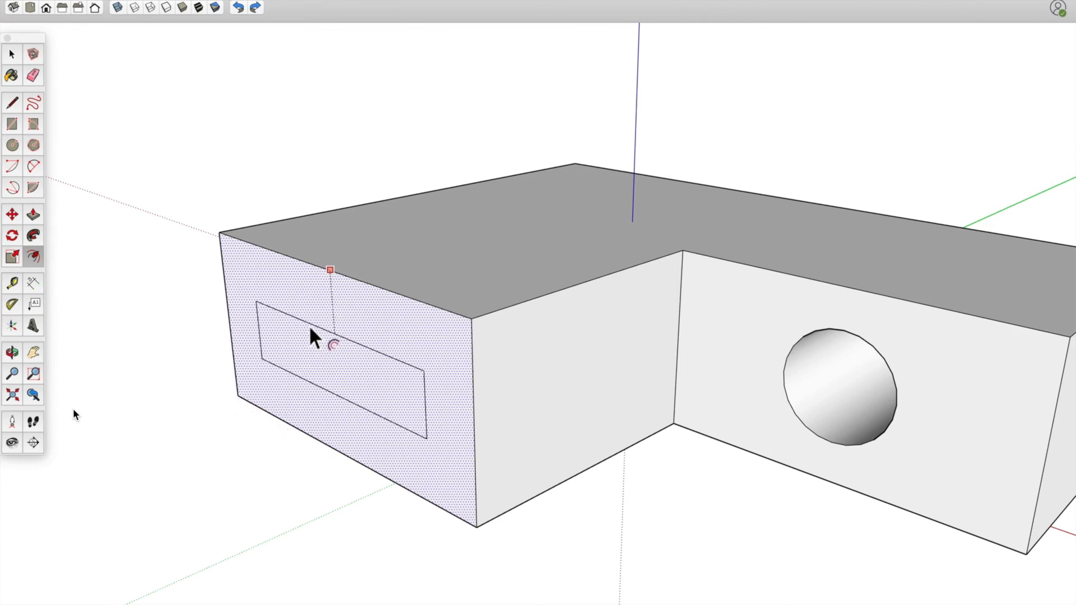
click(329, 303)
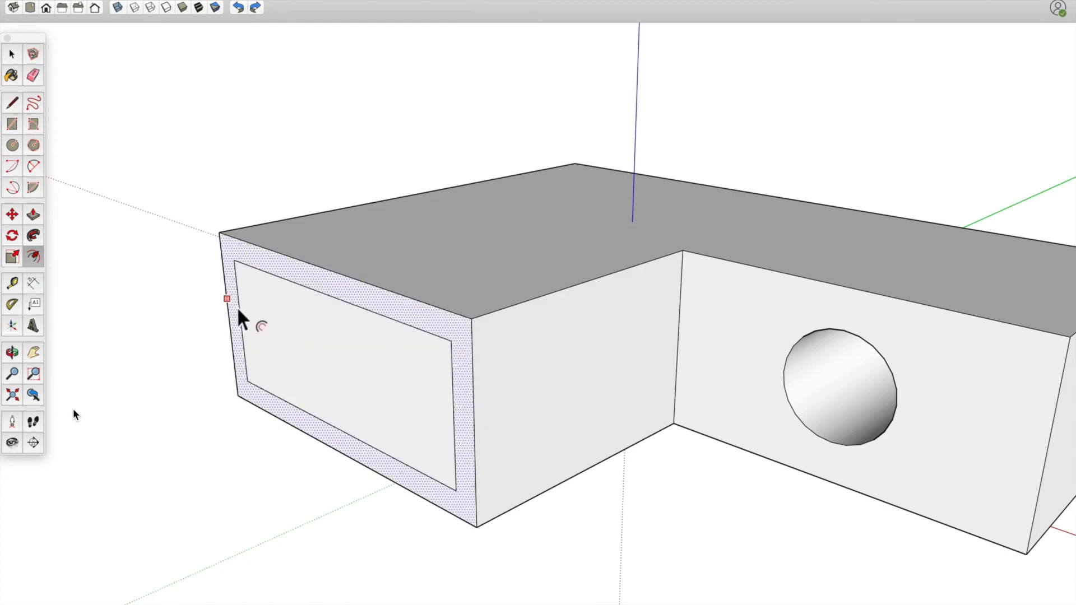
Examine the border and inner rectangle on the end face in the standard Front view and from several angles
key(o)
drag(222, 402, 488, 309)
key(super+2)
key(f)
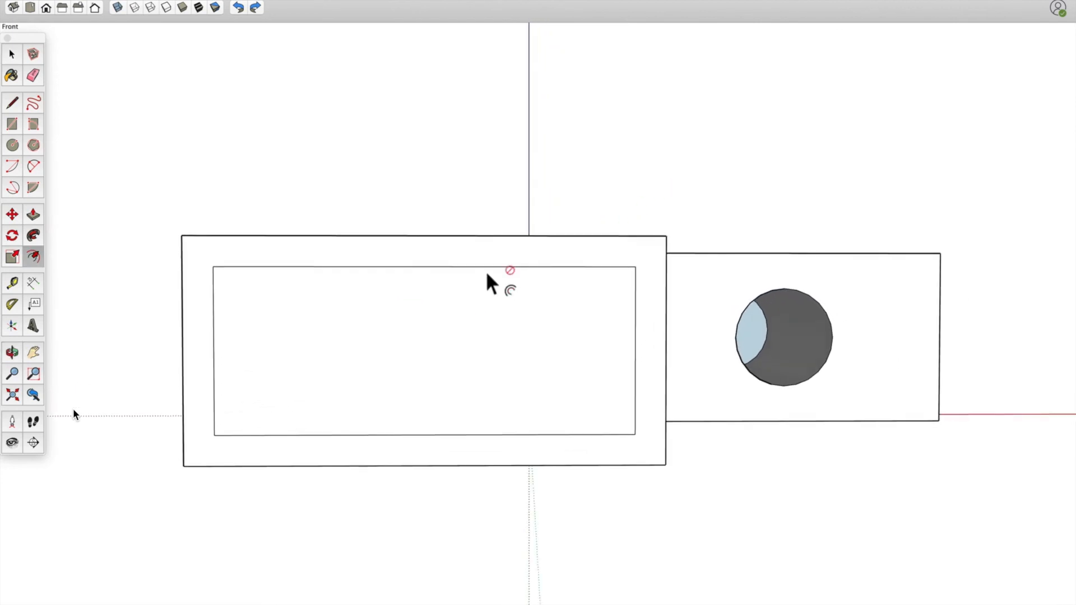
key(o)
drag(534, 463, 314, 499)
key(f)
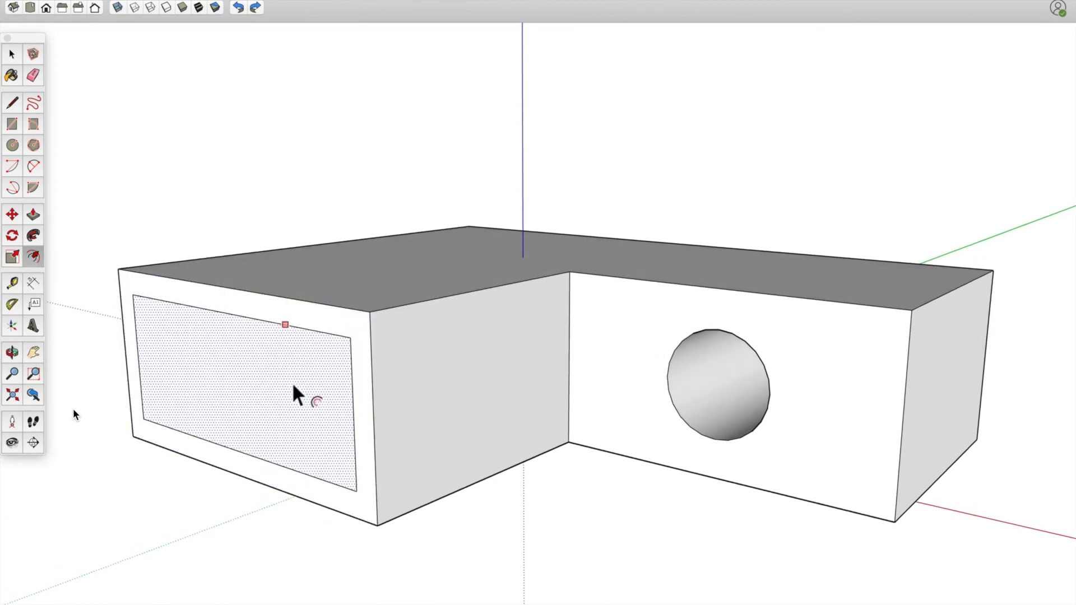
middle_drag(311, 448, 482, 420)
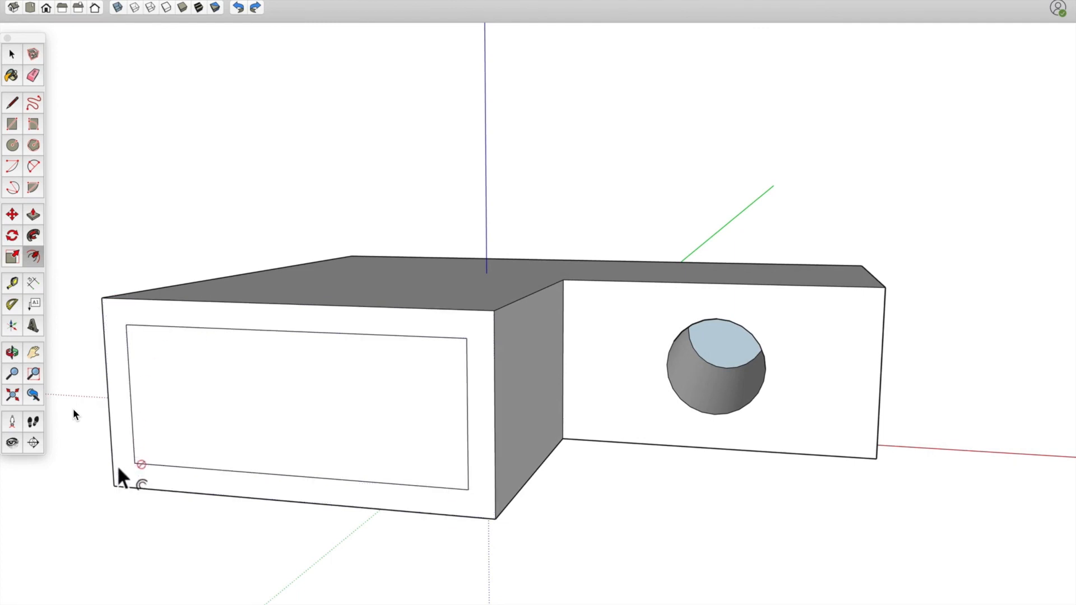
middle_drag(419, 503, 215, 320)
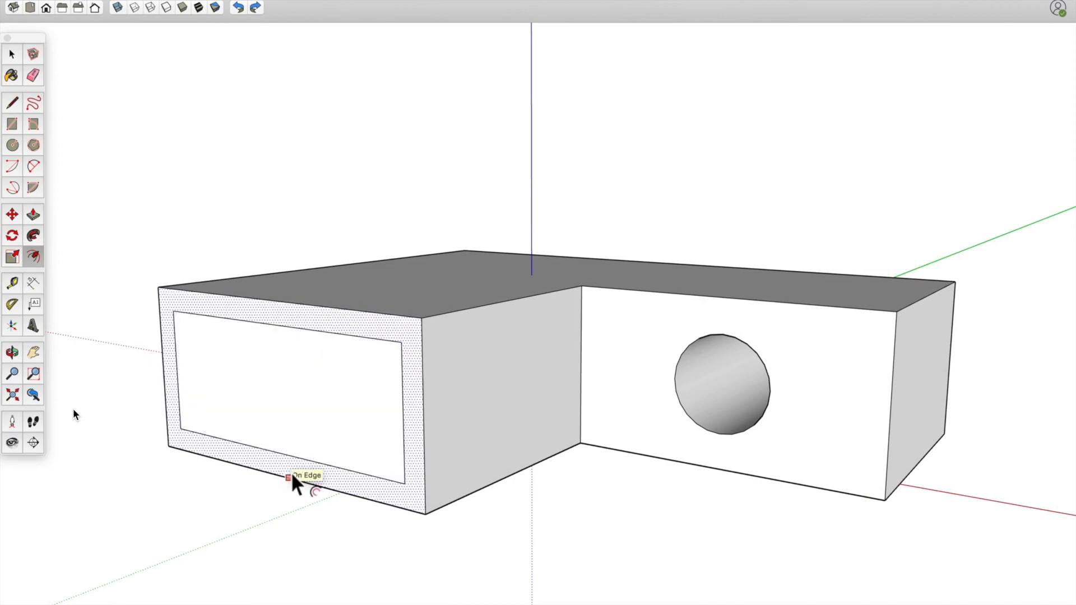
Push the inner rectangle of the end face inward with Push/Pull to create a rectangular recess
mouse_move(497, 469)
middle_down()
mouse_move(420, 519)
mouse_move(280, 554)
mouse_move(476, 495)
middle_up()
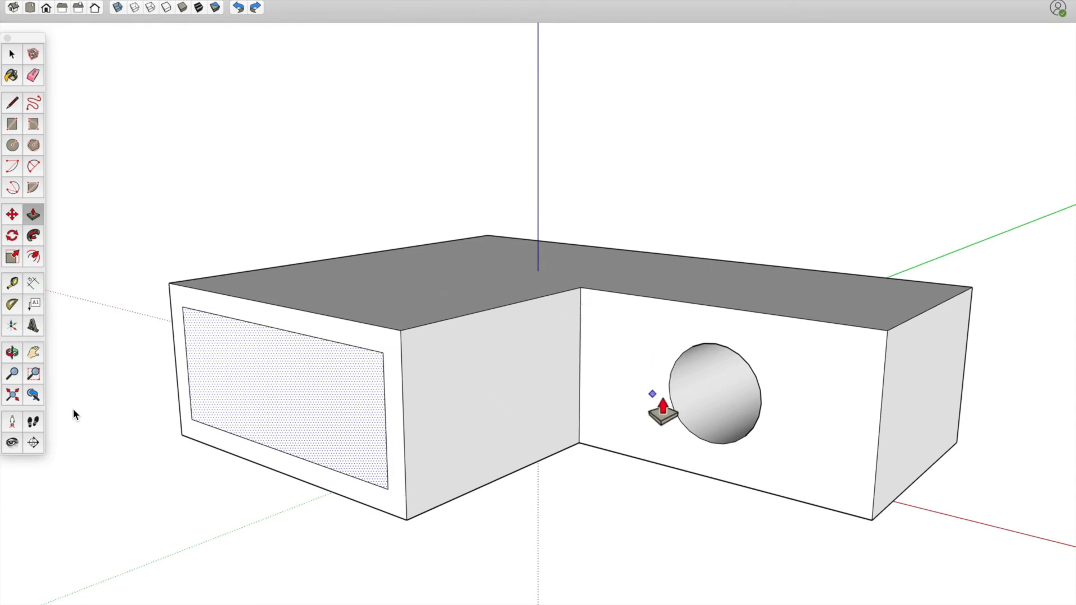
click(97, 353)
drag(272, 405, 316, 381)
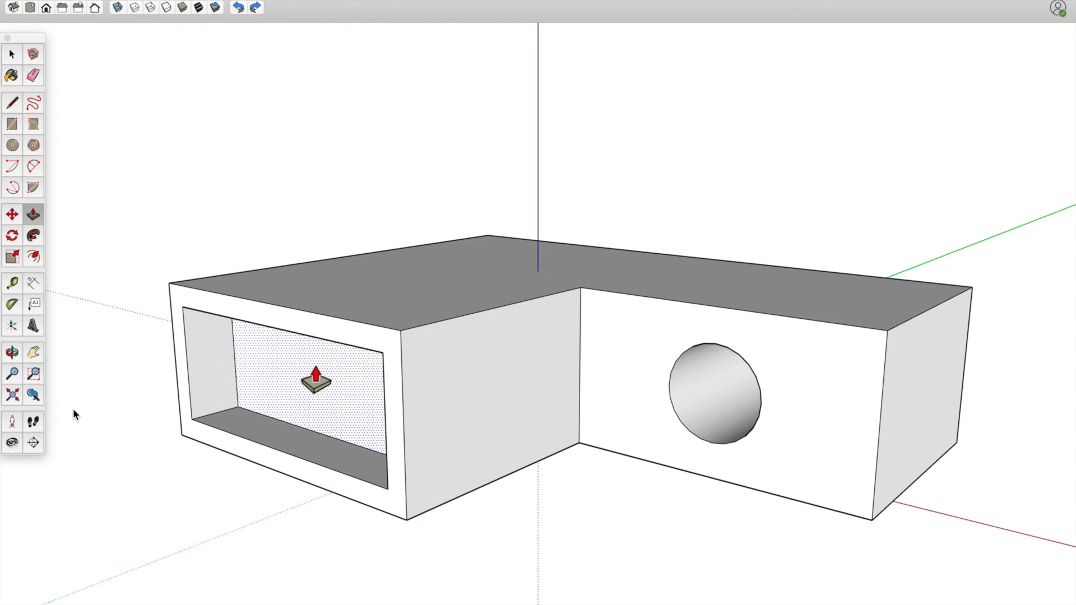
middle_drag(312, 547, 348, 562)
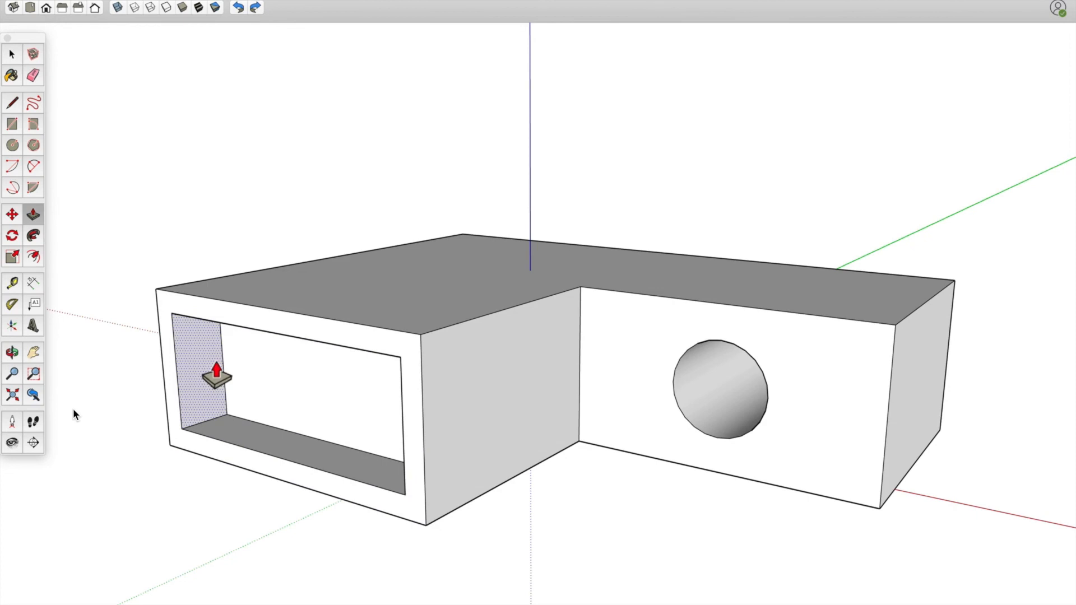
mouse_move(204, 381)
mouse_down()
mouse_move(305, 409)
mouse_move(212, 391)
mouse_move(264, 384)
mouse_move(216, 367)
mouse_move(322, 409)
mouse_move(231, 389)
mouse_move(215, 369)
mouse_up()
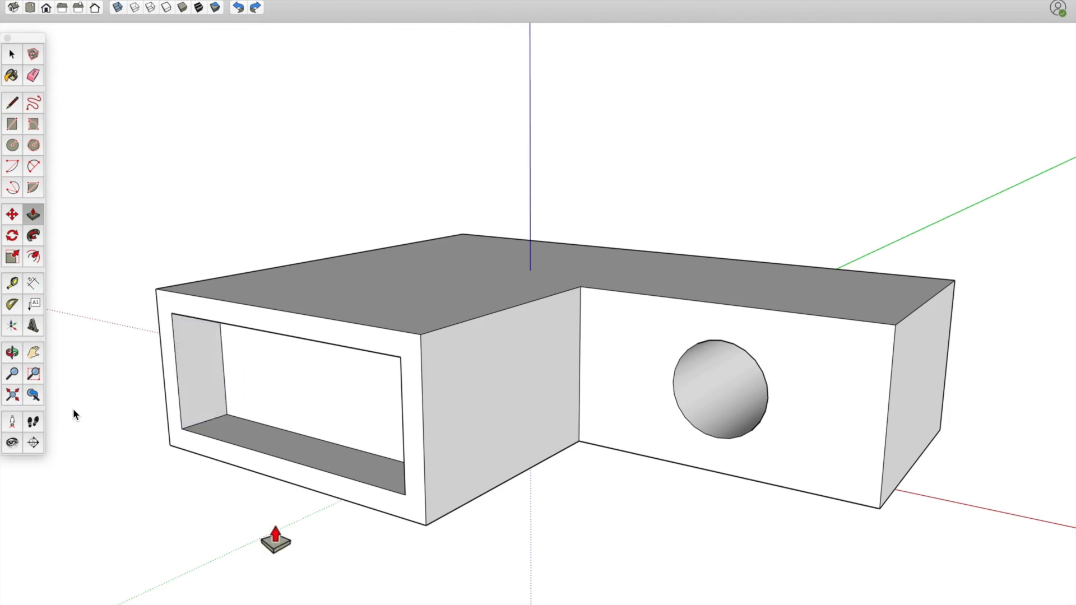
middle_drag(327, 535, 288, 538)
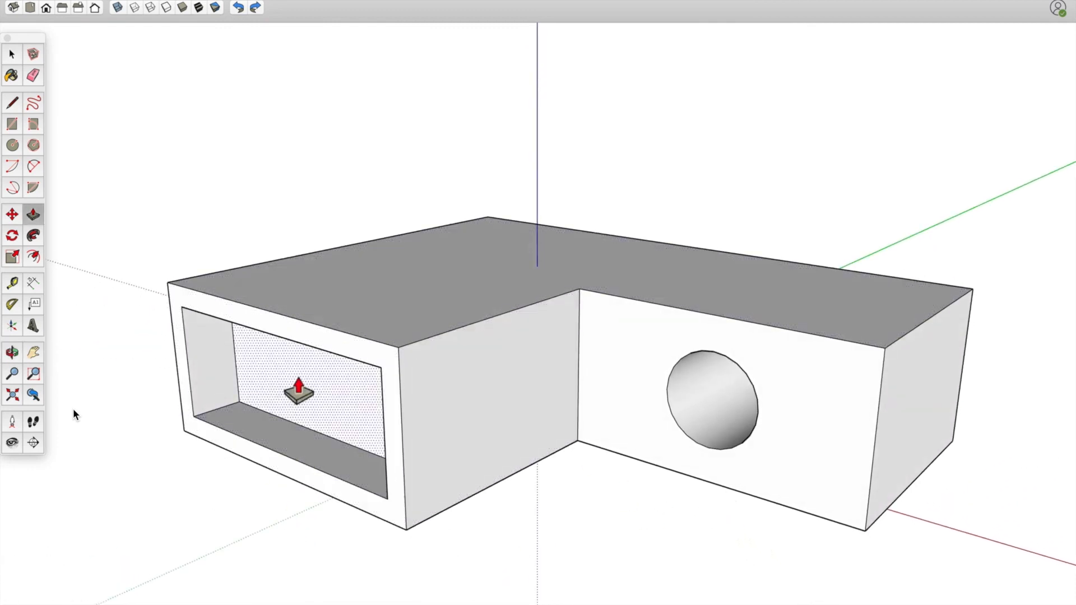
middle_drag(322, 442, 360, 446)
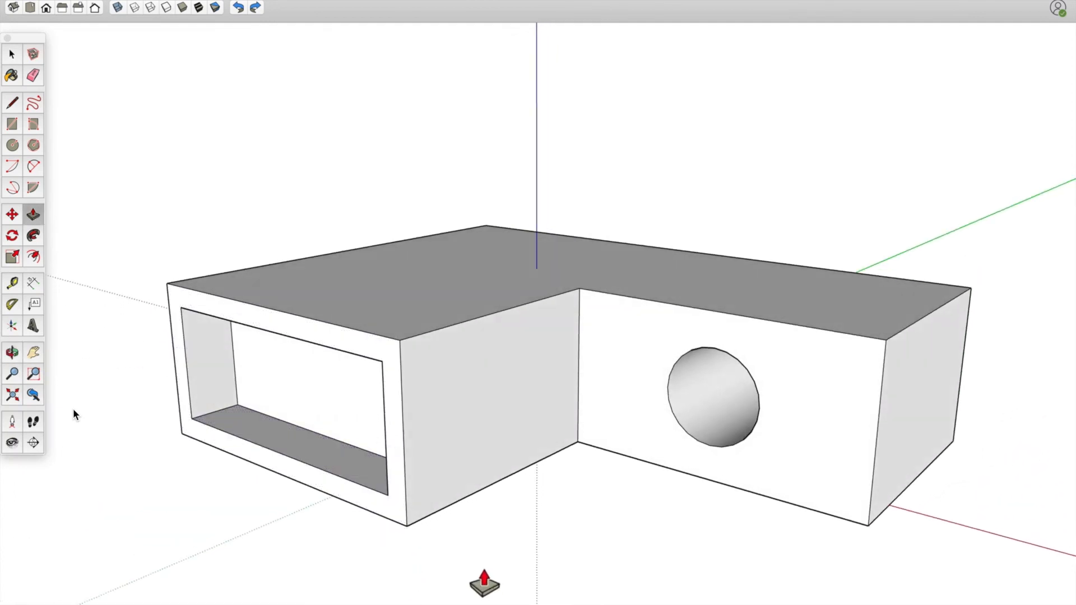
middle_drag(482, 588, 442, 535)
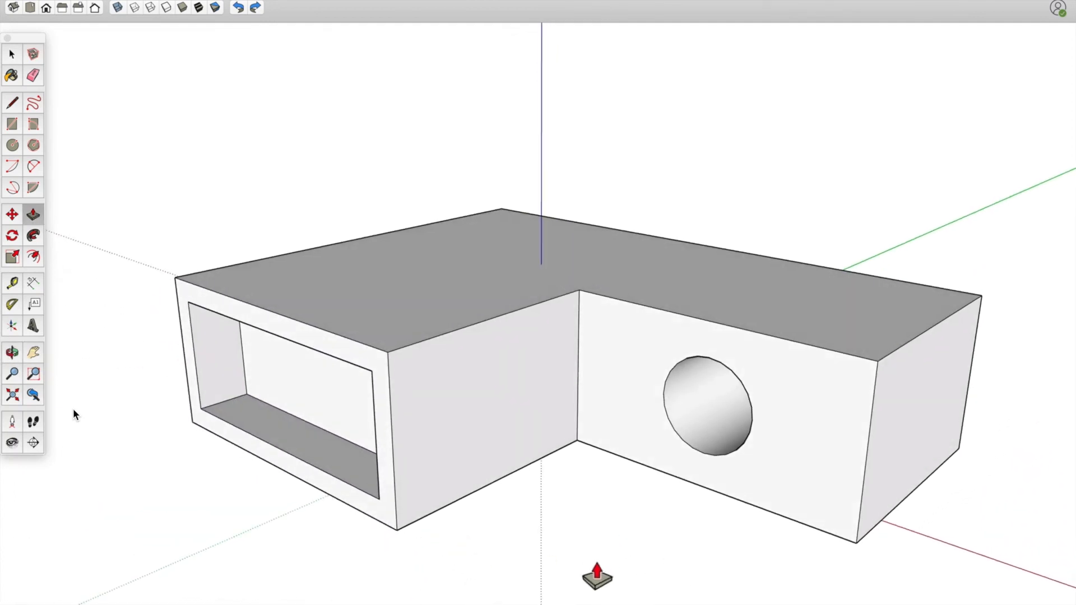